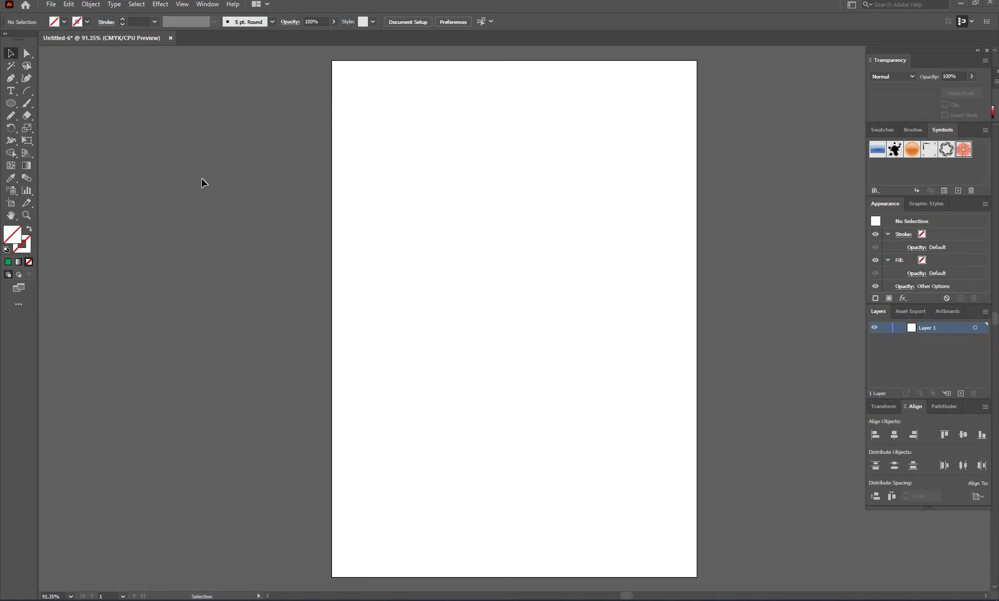
Hide the Transparency panel and bring back the Symbols panel showing symbol thumbnails
click(207, 4)
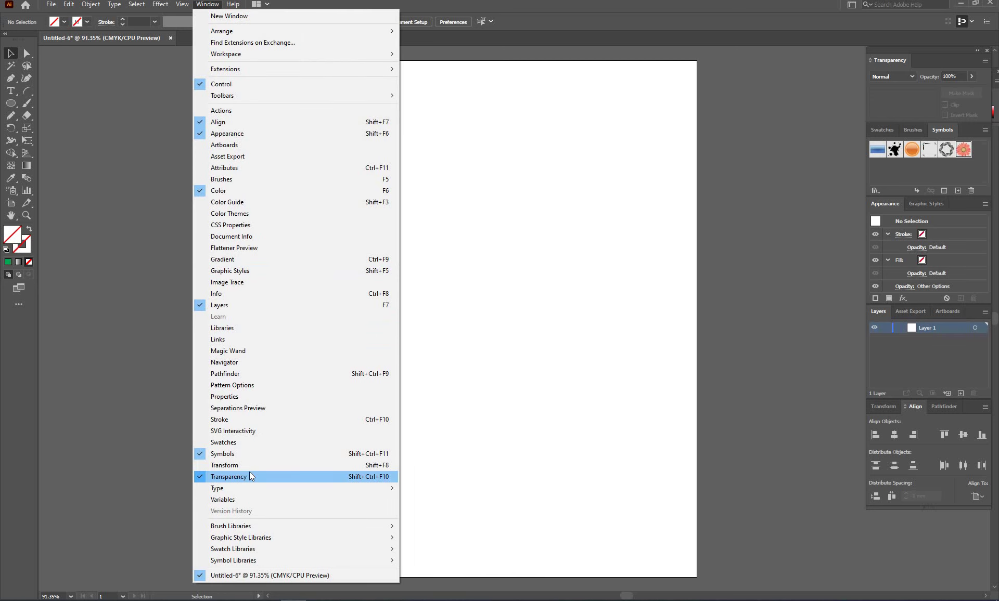
click(237, 454)
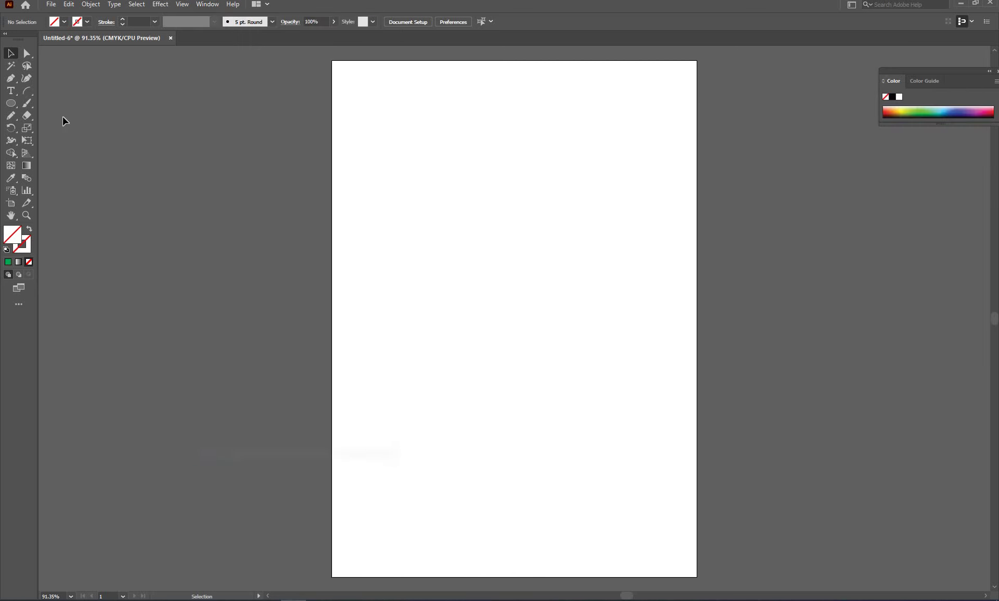
click(202, 6)
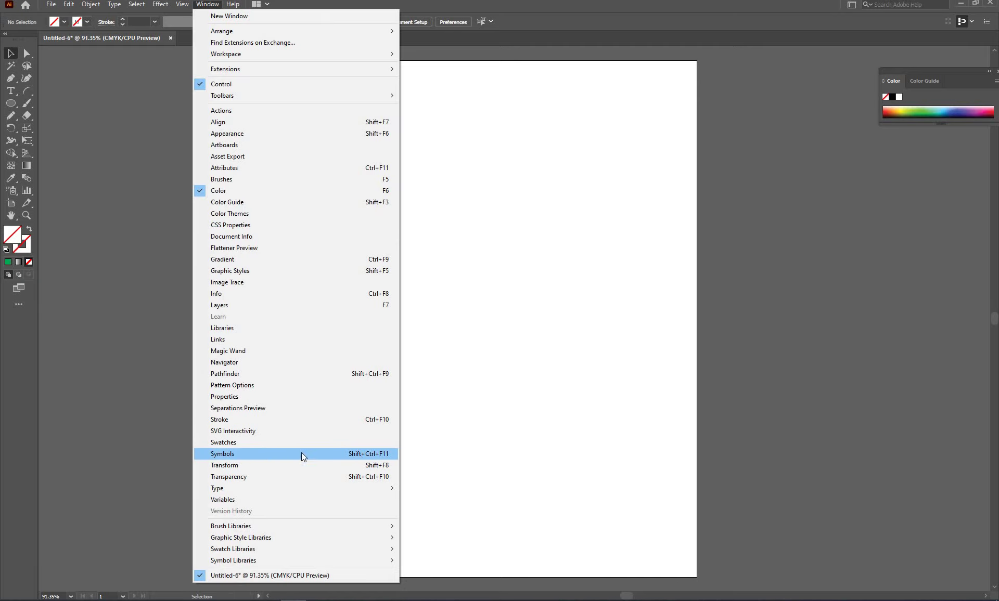
click(229, 454)
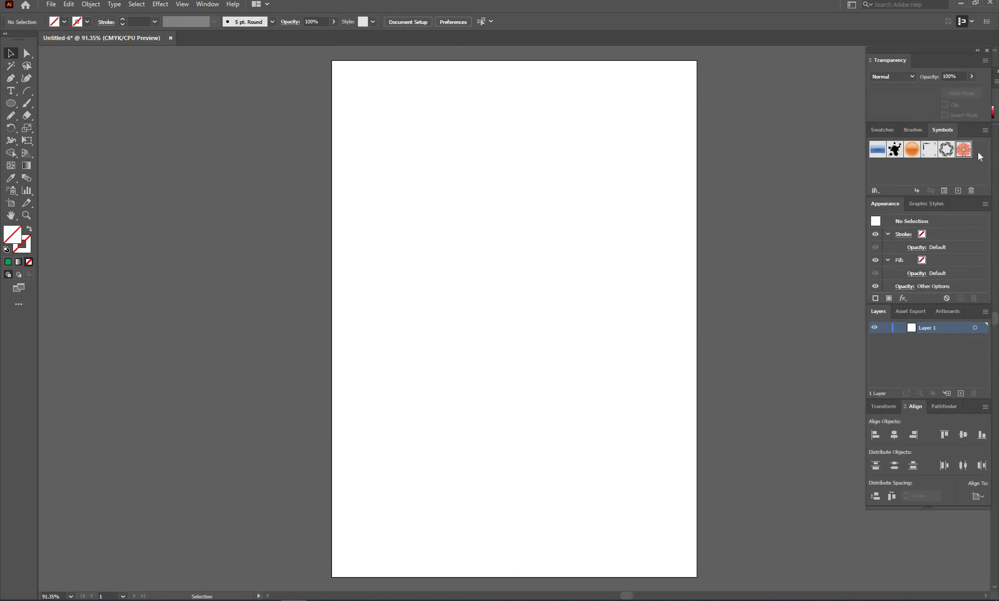
click(886, 131)
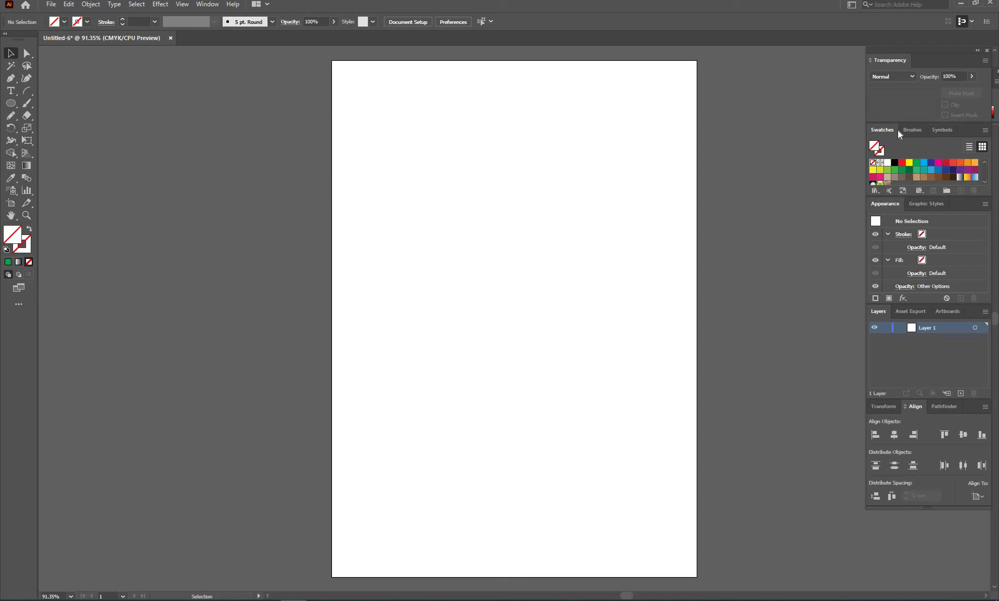
click(912, 130)
click(941, 130)
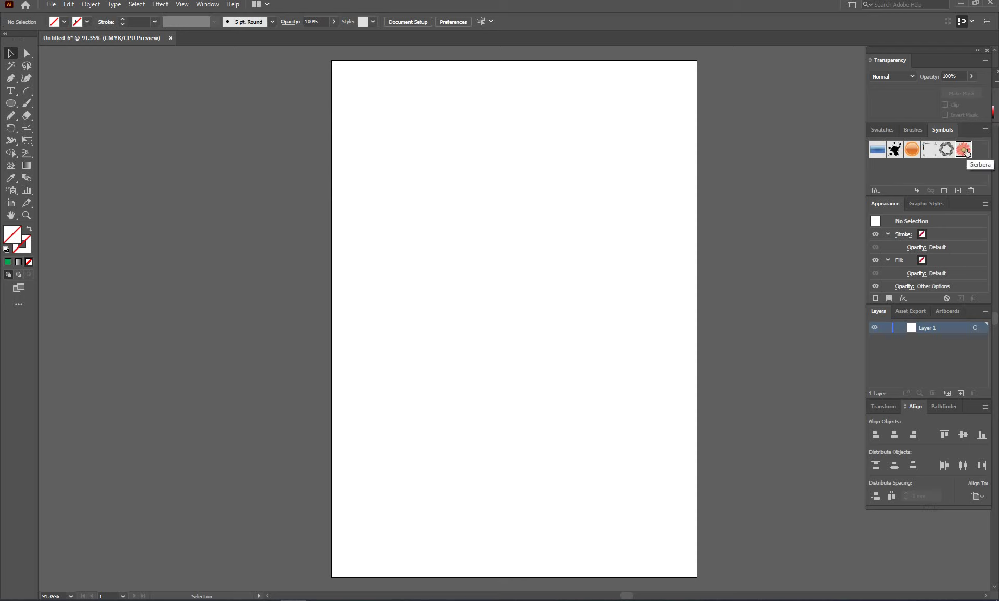
Place a Gerbera symbol about 10 mm wide, copy it right, and vertically centre-align both
mouse_move(964, 151)
mouse_down()
mouse_move(716, 182)
mouse_move(407, 165)
mouse_up()
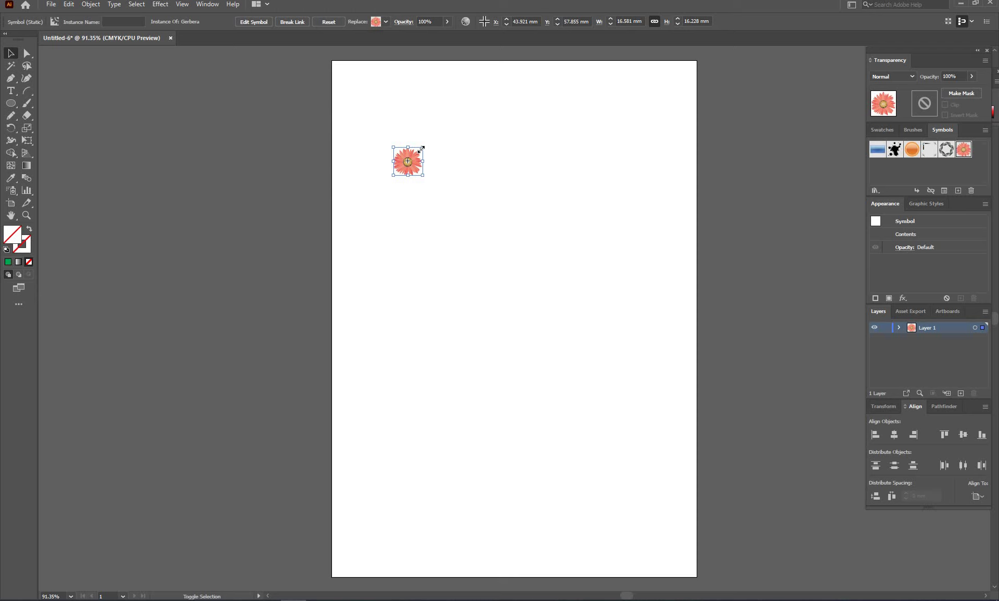
drag(421, 150, 411, 157)
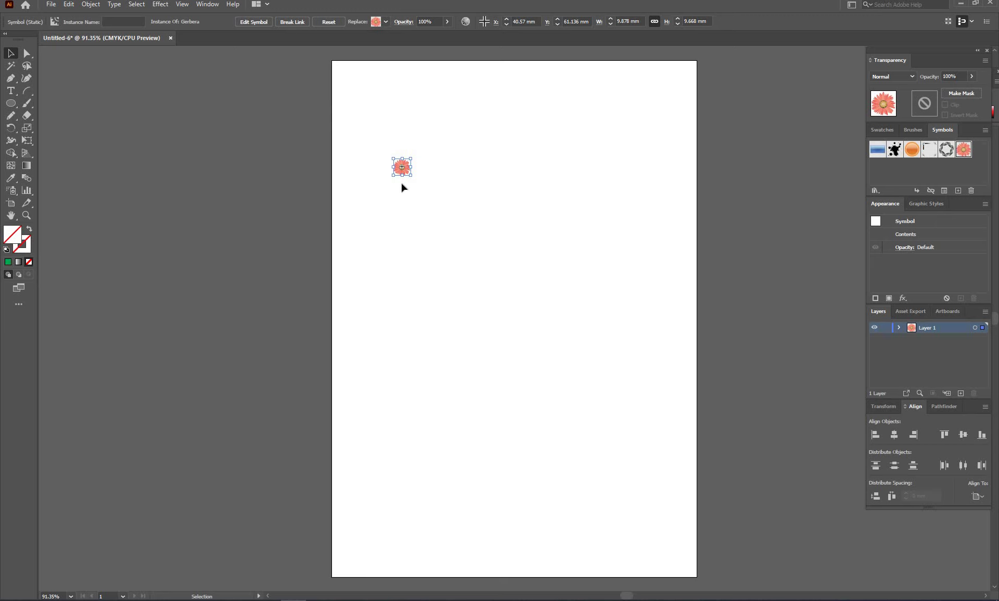
drag(411, 174, 407, 172)
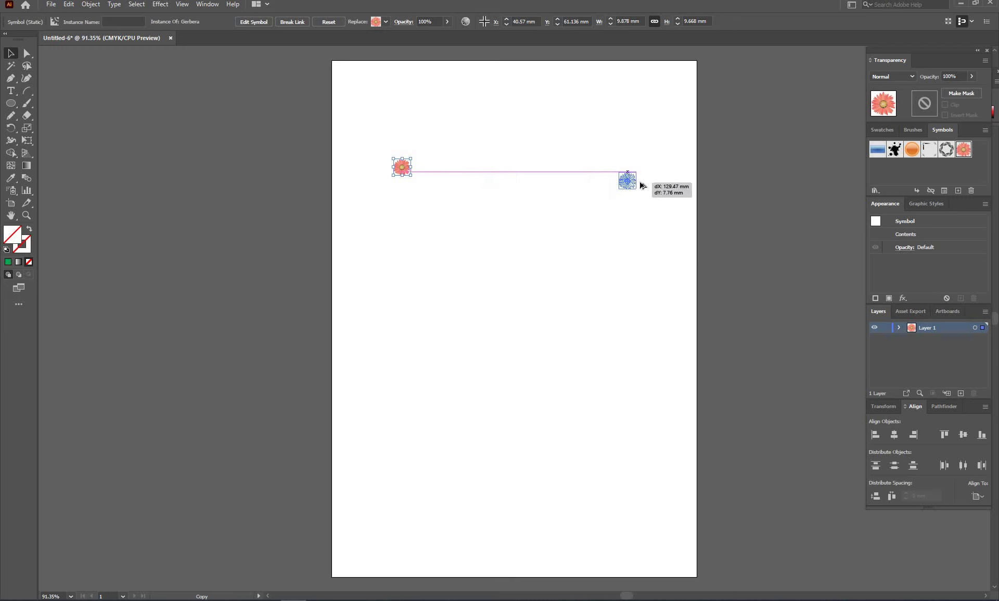
drag(407, 171, 652, 179)
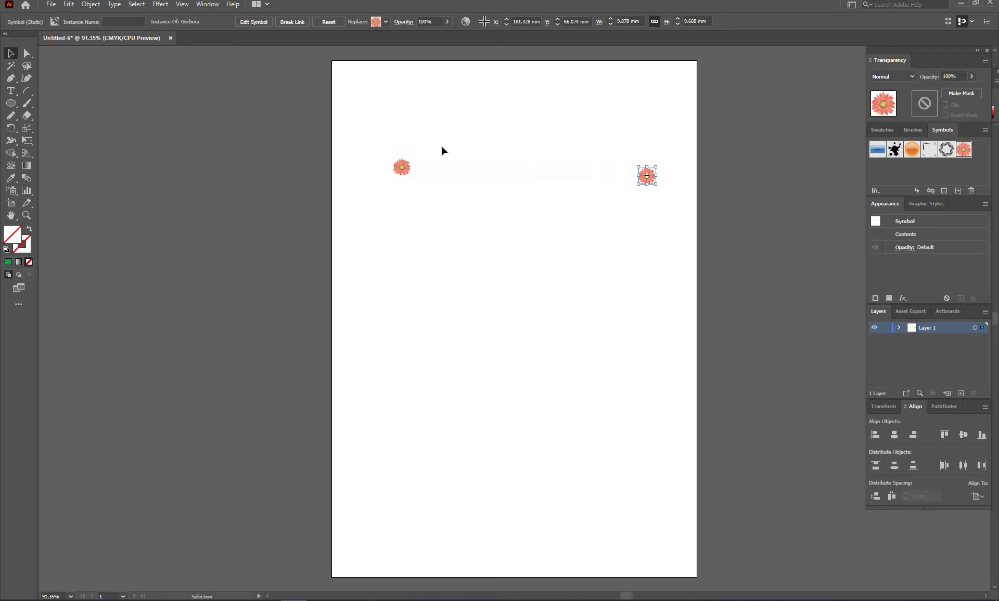
drag(379, 139, 694, 225)
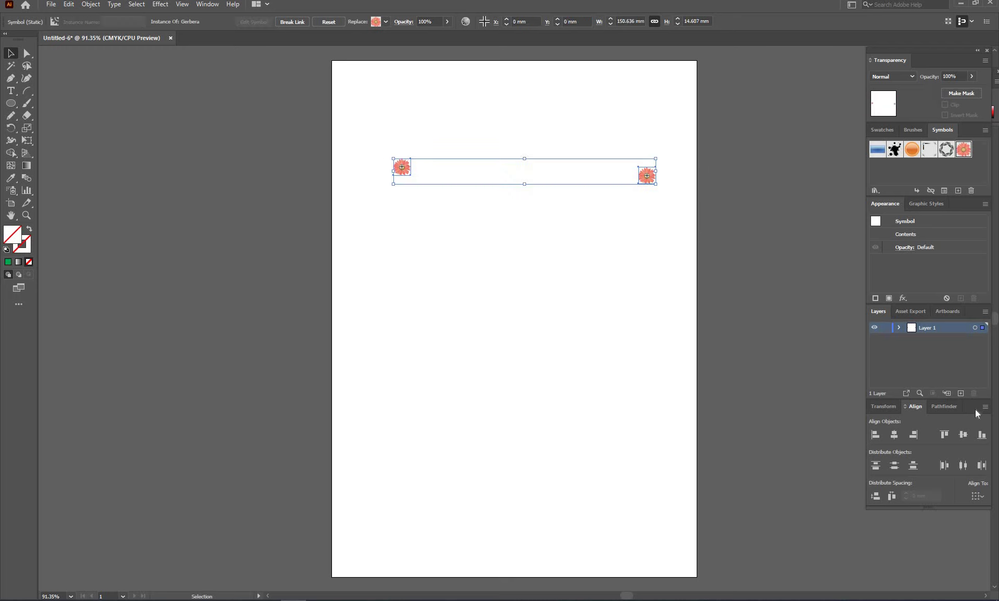
click(963, 434)
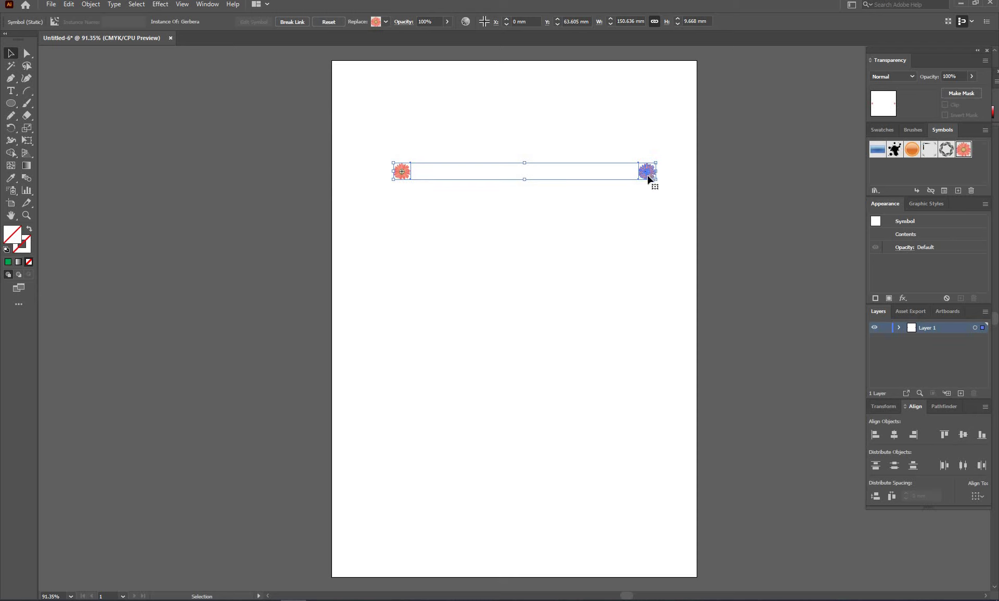
Raise both flowers, blend them into a thirteen-flower row, and duplicate the row just below
drag(647, 179, 637, 136)
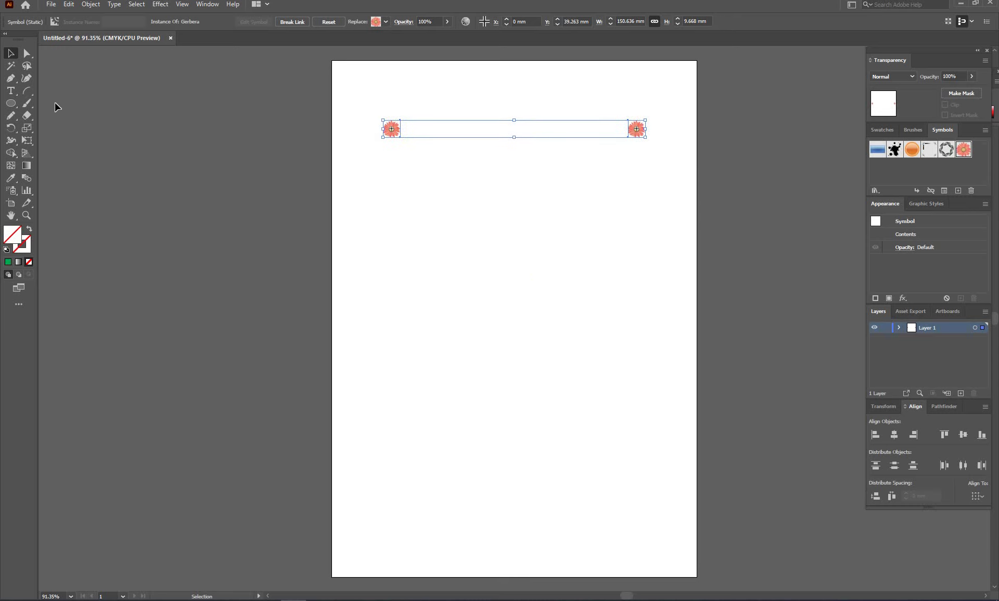
click(25, 176)
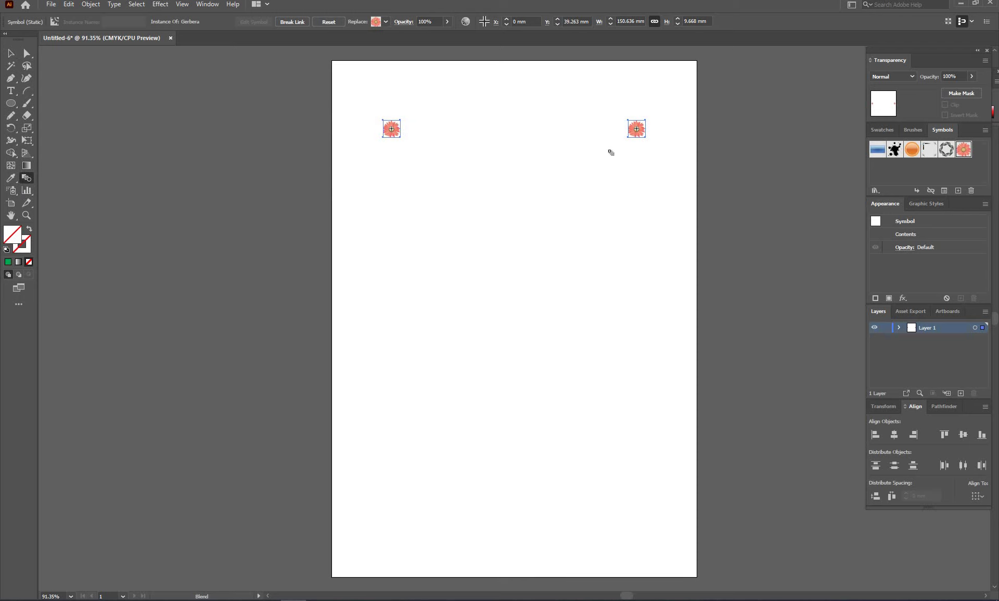
click(635, 128)
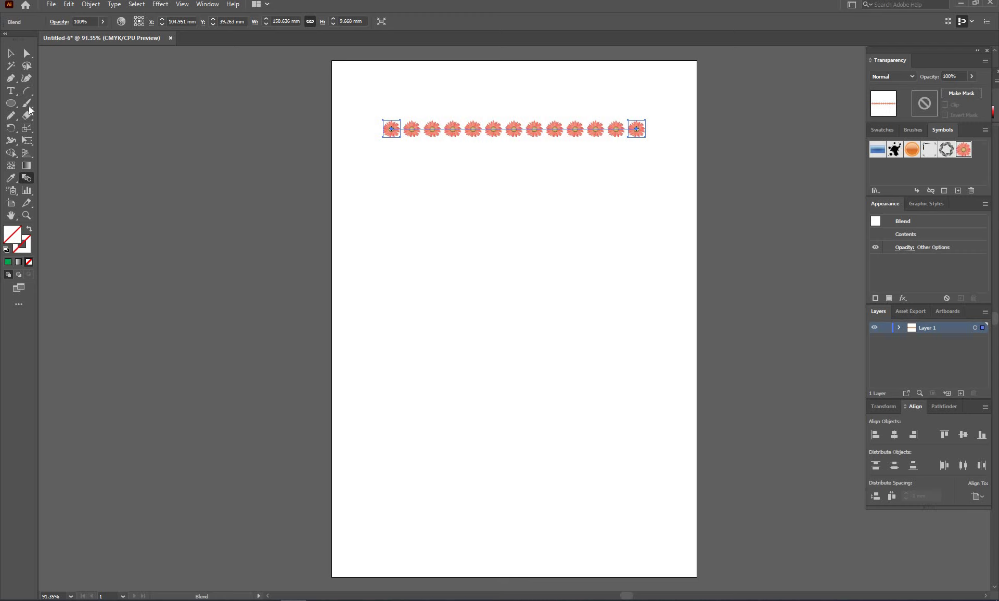
click(11, 54)
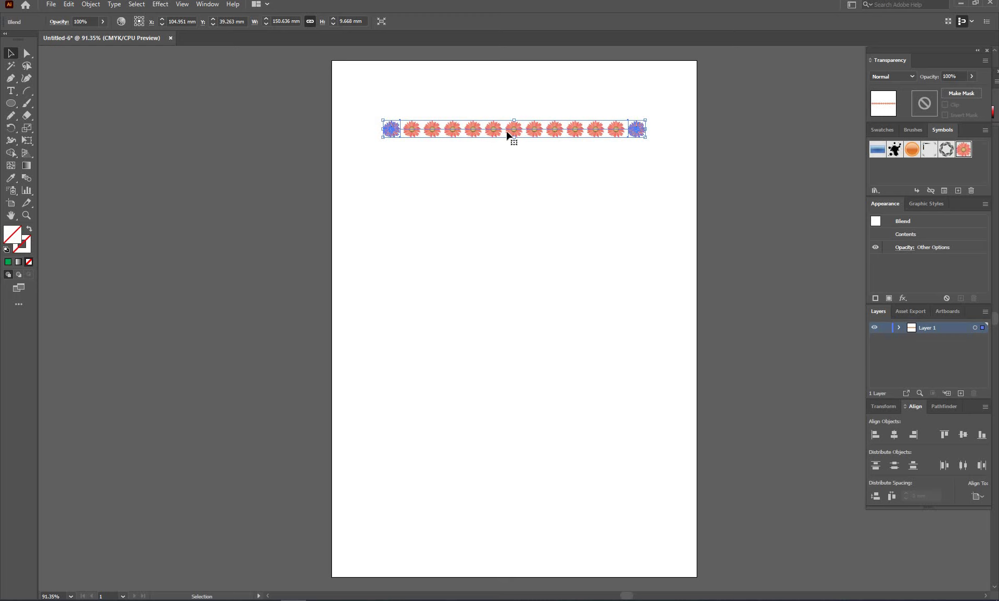
drag(508, 134, 513, 178)
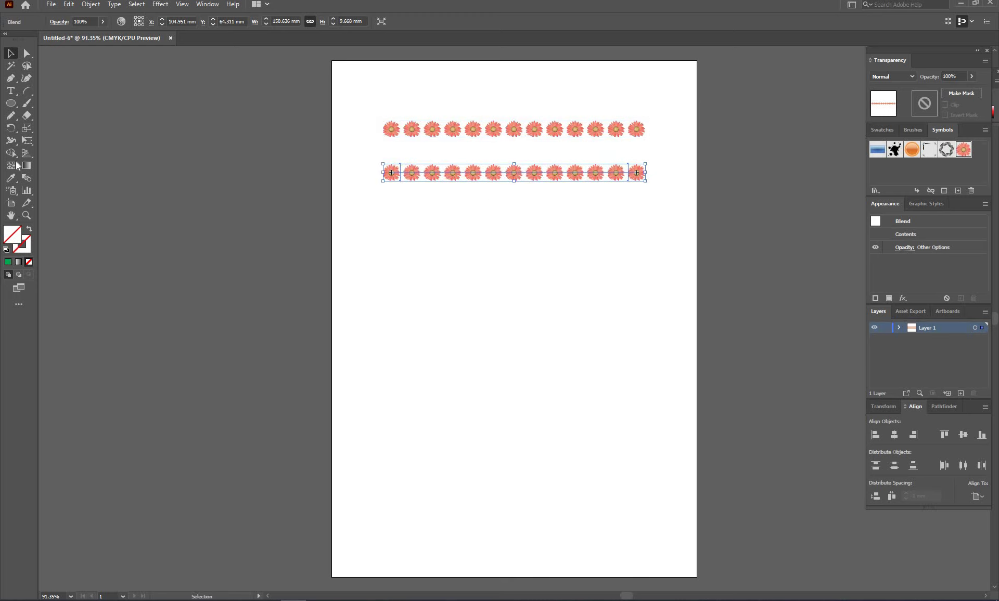
Draw a circle near the page bottom and make it the lower flower row's spine
key(l)
drag(504, 466, 569, 539)
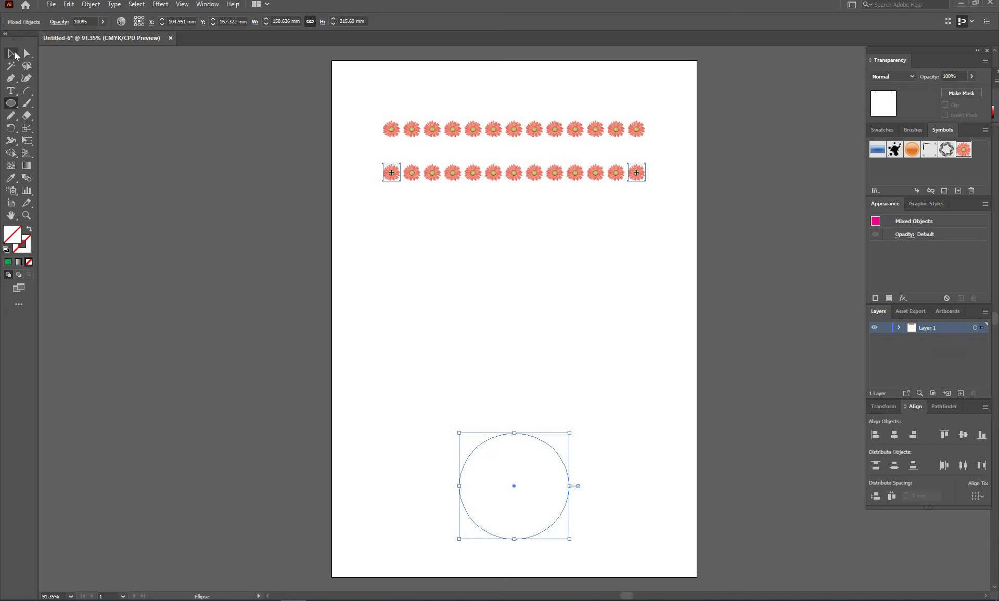
click(12, 54)
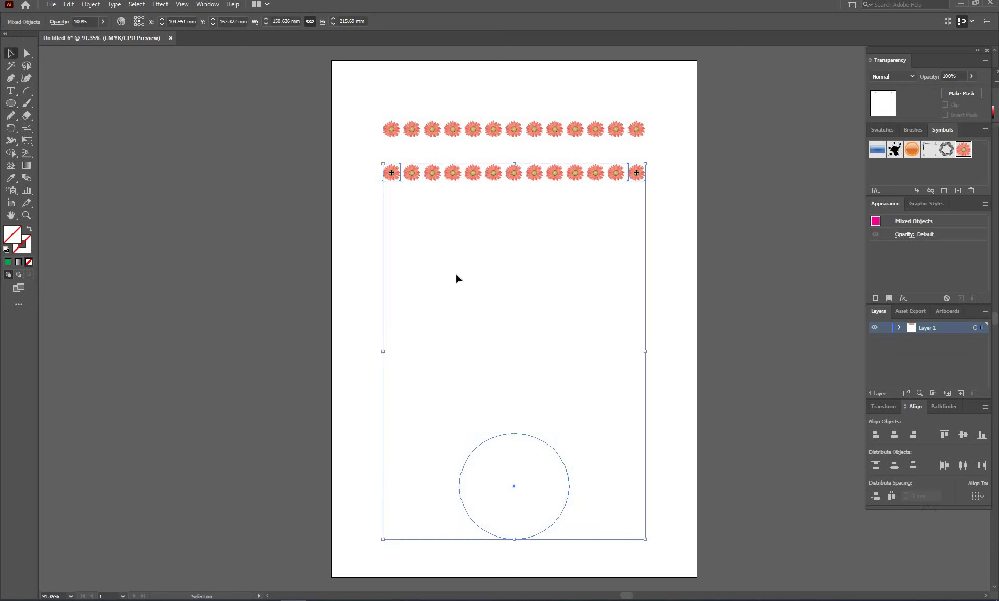
mouse_move(359, 154)
mouse_down()
mouse_move(629, 405)
mouse_move(673, 566)
mouse_up()
click(92, 5)
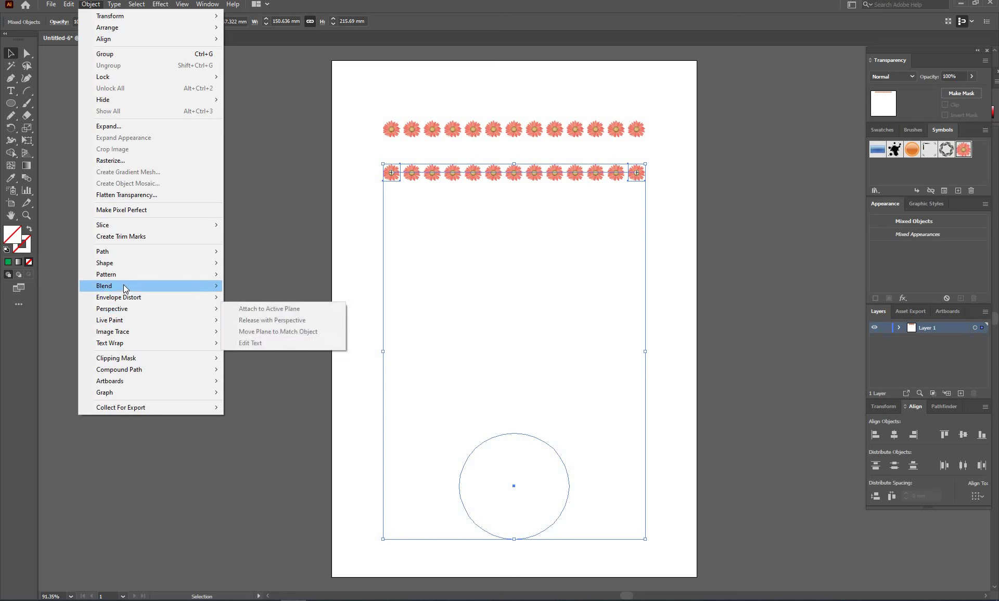
mouse_move(104, 286)
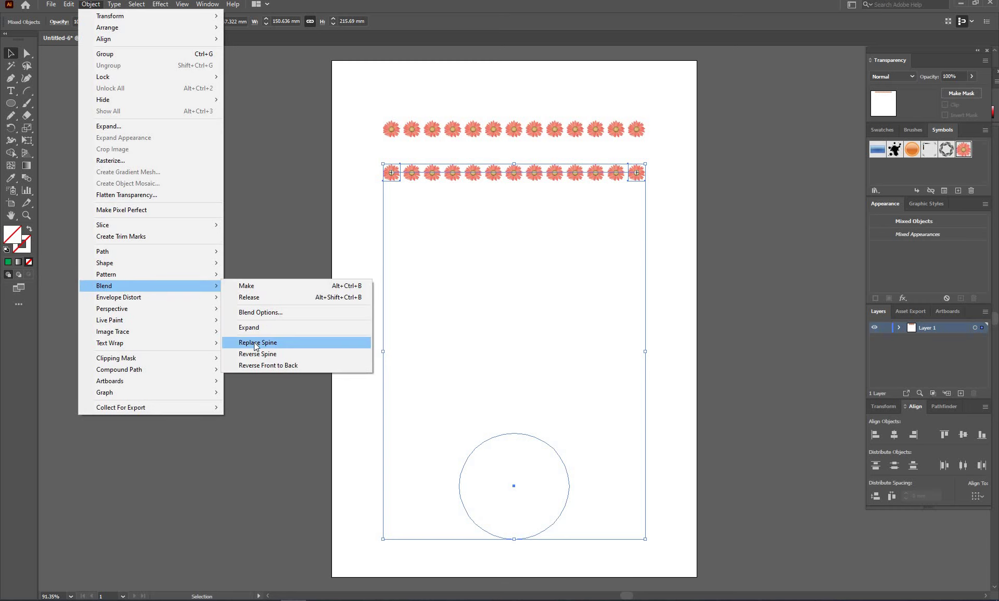
click(284, 345)
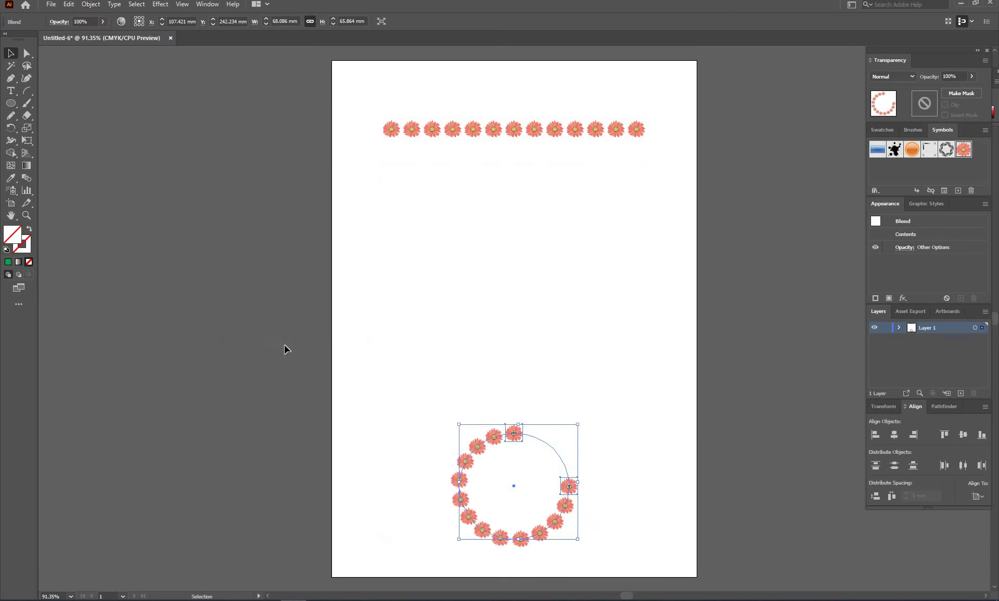
Move the circular flower blend toward the page's lower left
click(561, 391)
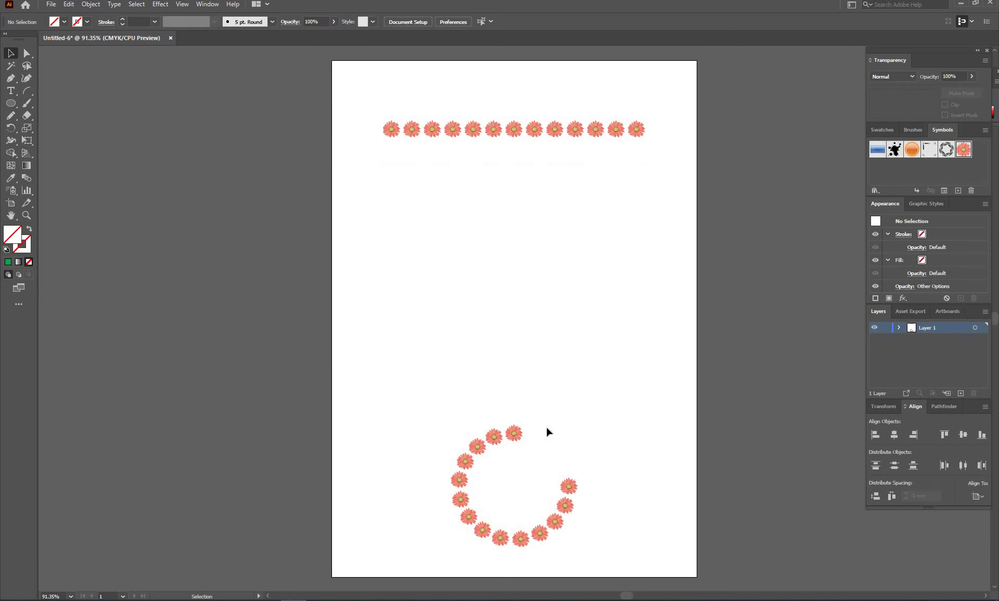
click(514, 433)
drag(514, 433, 396, 459)
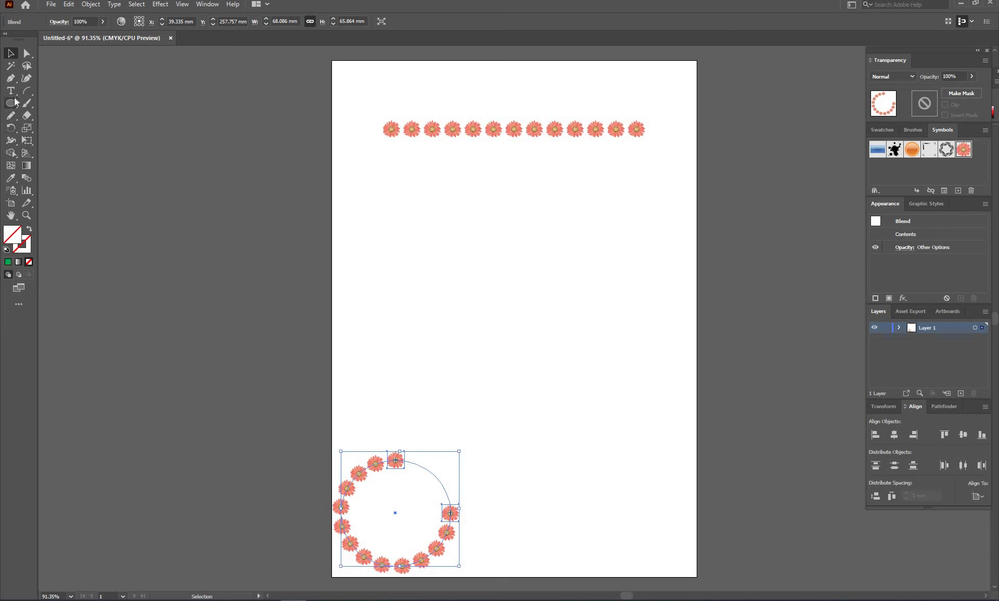
click(10, 78)
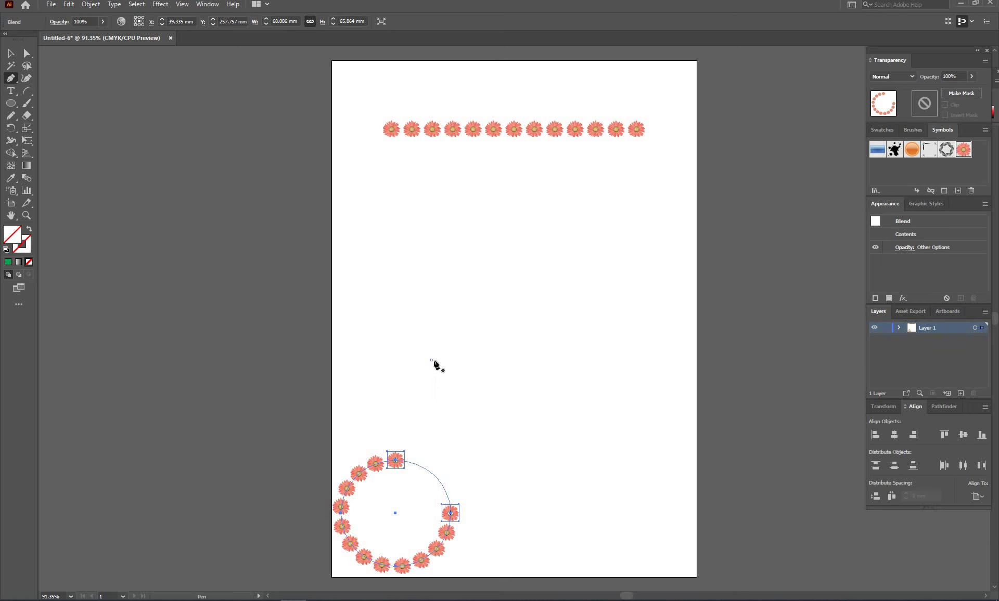
Draw an unstroked four-point N path with the Pen tool in the page middle
click(431, 359)
click(431, 244)
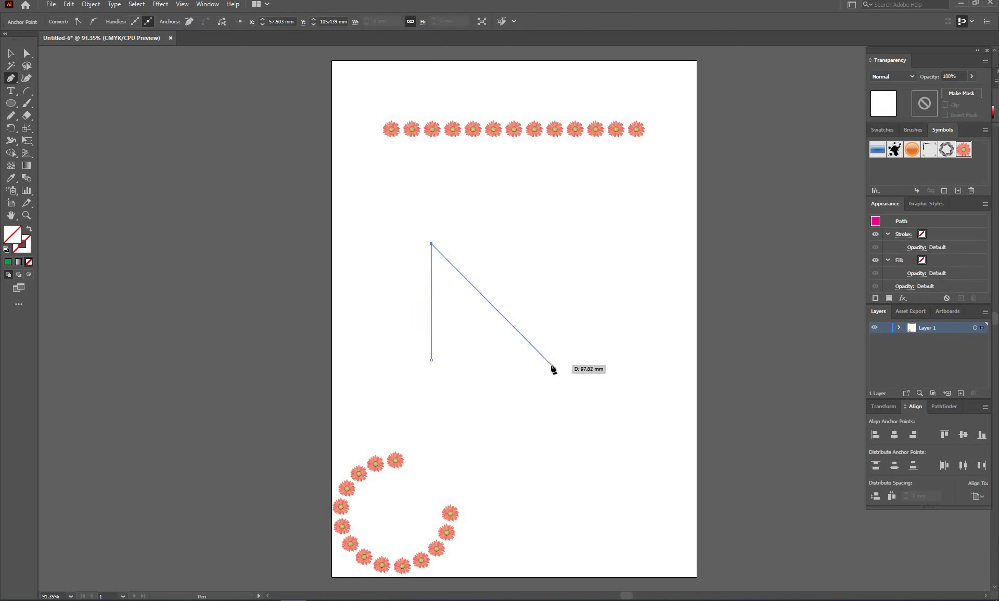
click(553, 359)
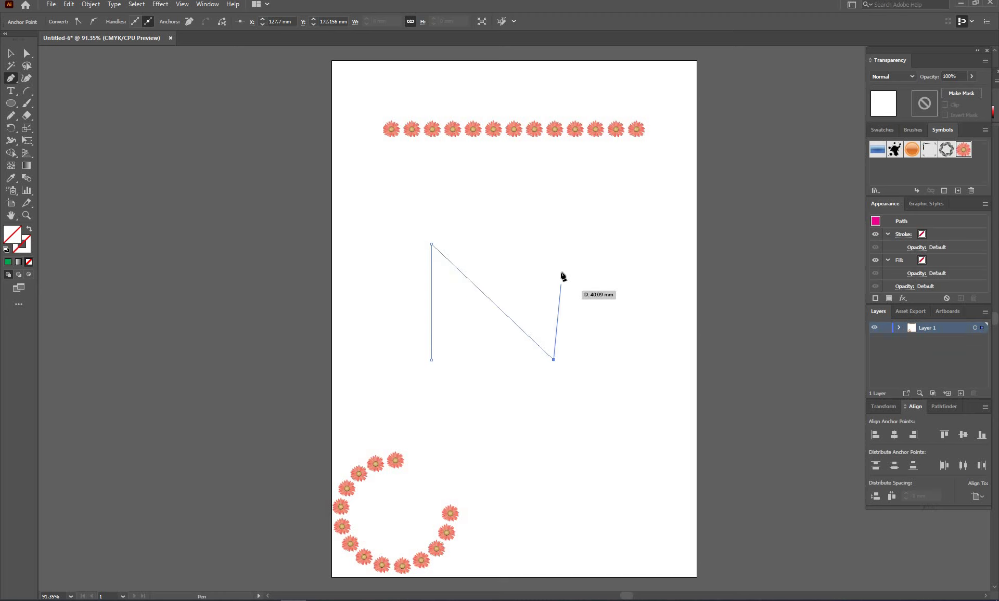
click(551, 244)
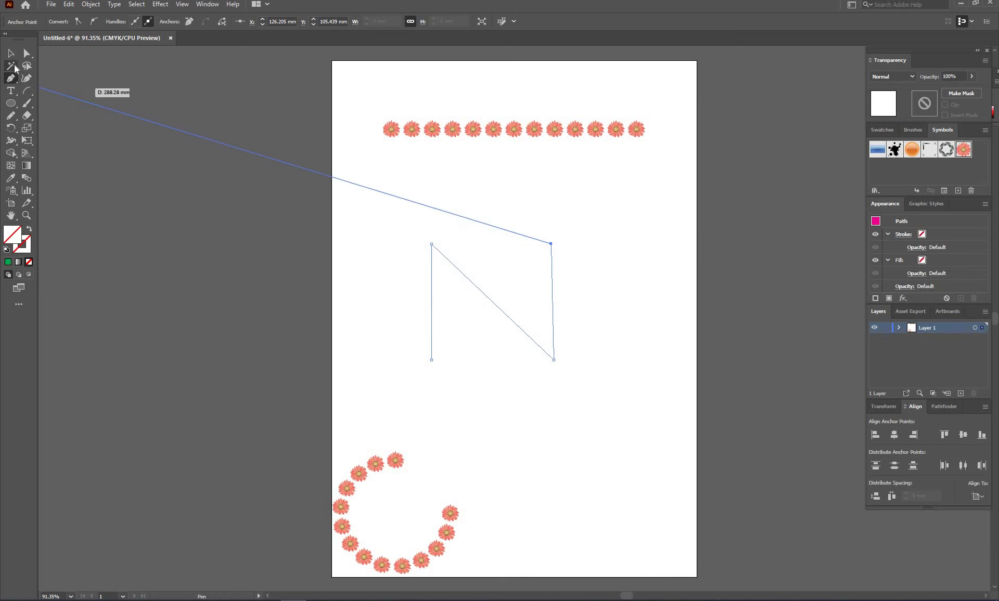
click(11, 54)
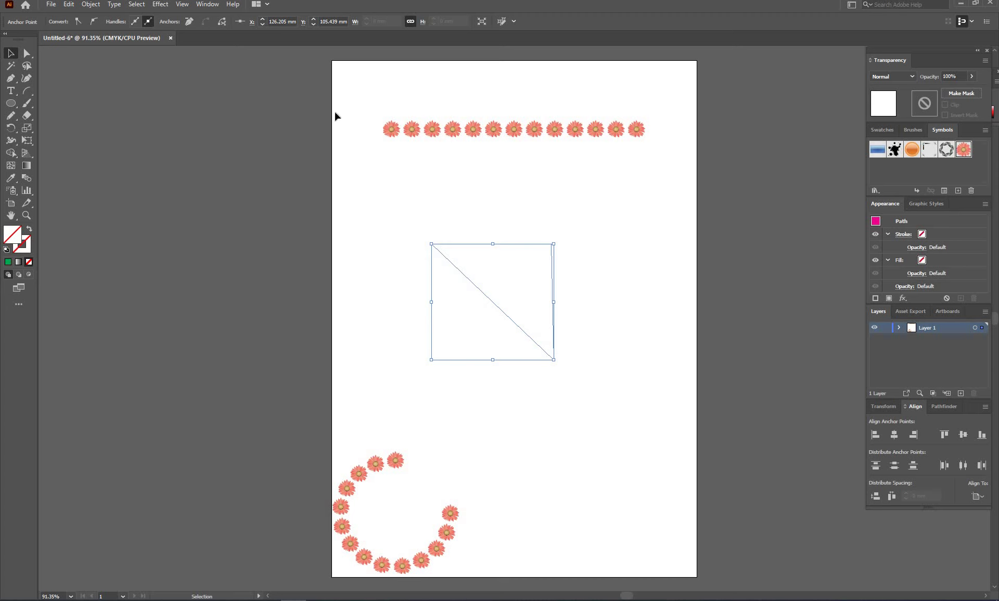
click(389, 129)
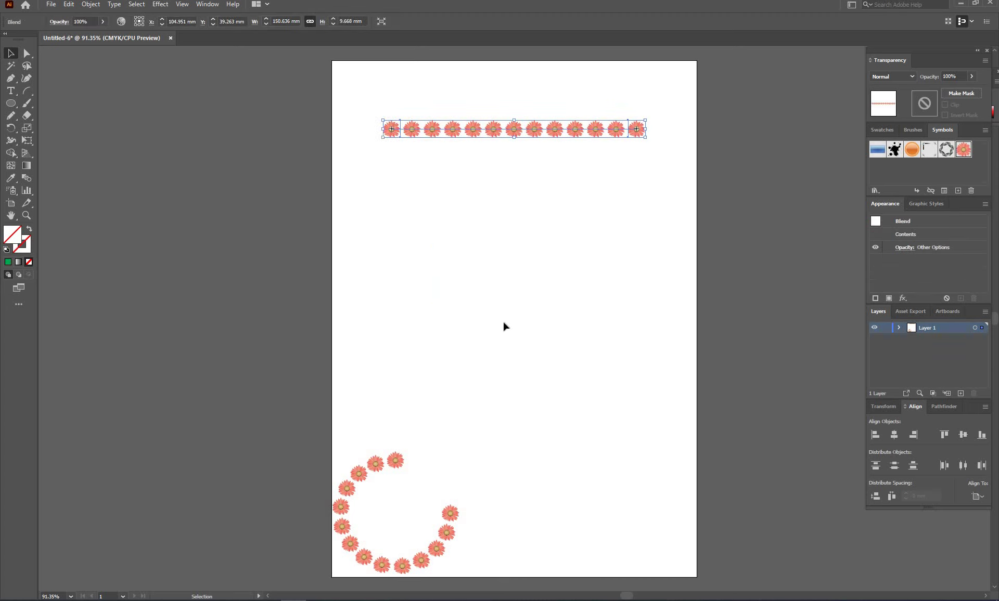
Select the top flower row with the N path and apply Object > Blend > Replace Spine
click(437, 271)
drag(412, 235, 646, 404)
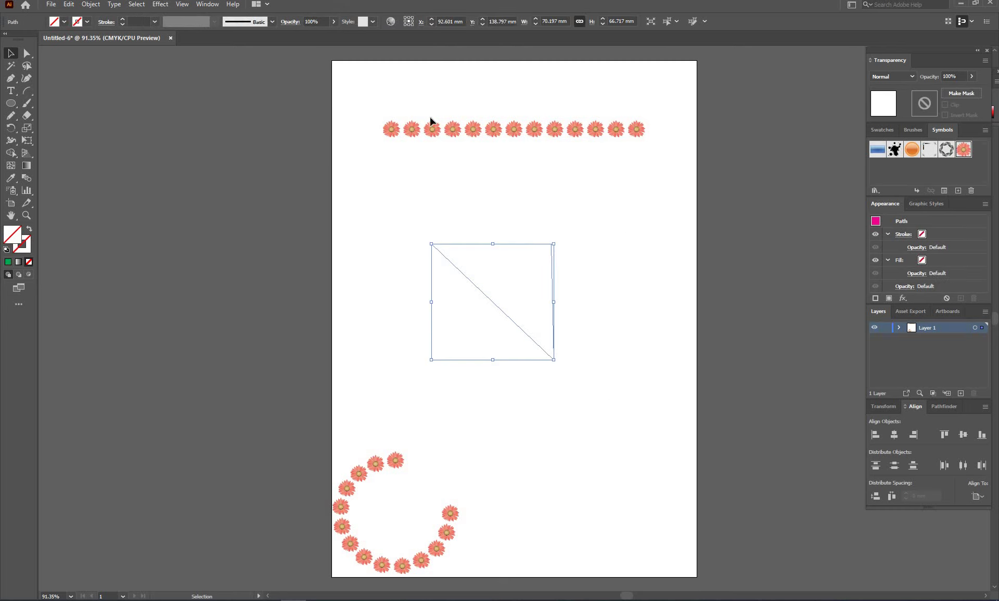
drag(361, 95, 669, 423)
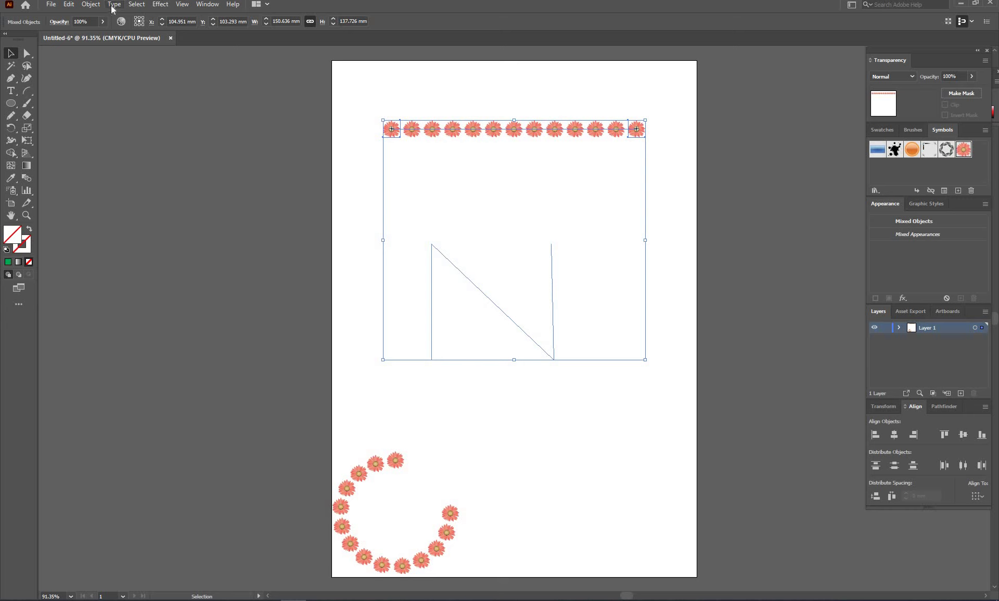
click(91, 4)
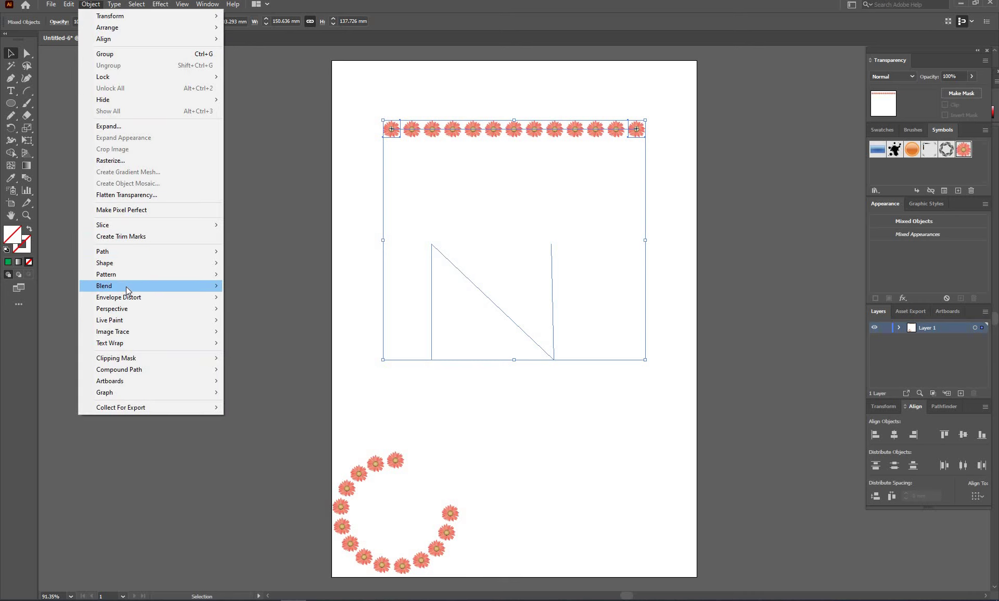
mouse_move(104, 285)
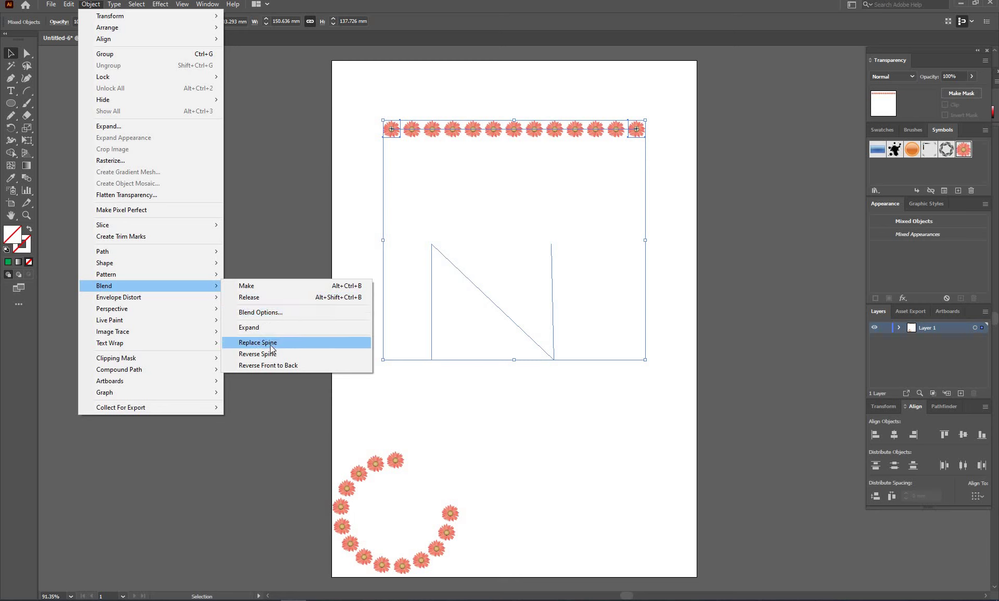
click(272, 348)
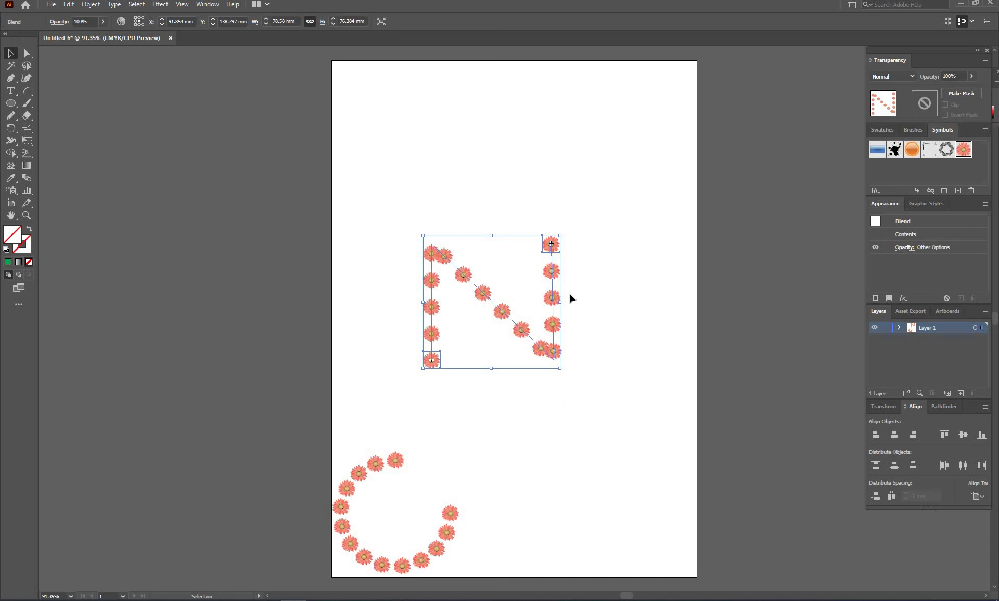
click(596, 215)
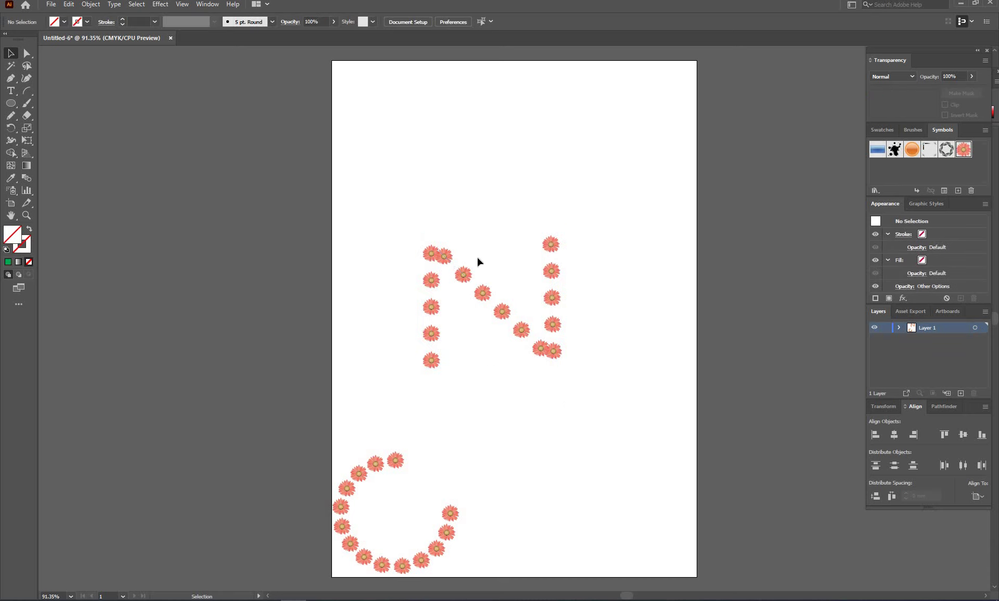
Open Blend Options for the flower N, choosing Specified Steps spacing and Align to Path orientation
click(428, 256)
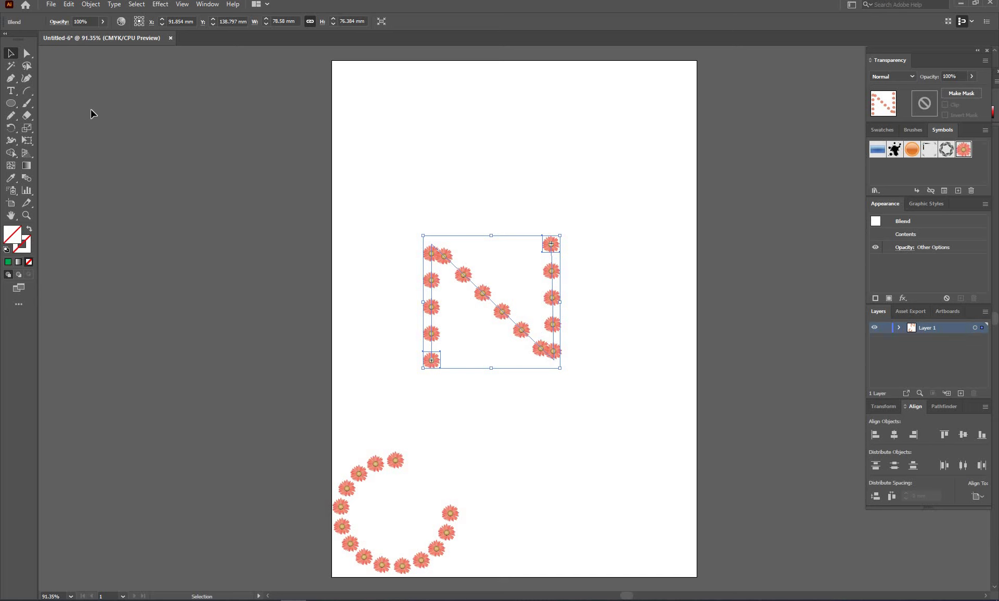
click(90, 7)
mouse_move(104, 286)
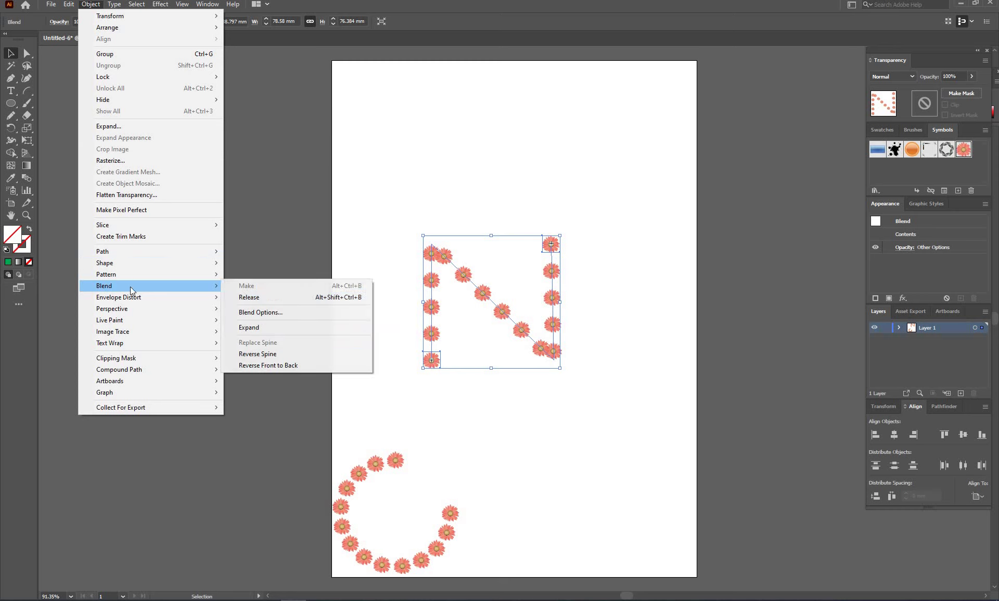
click(278, 313)
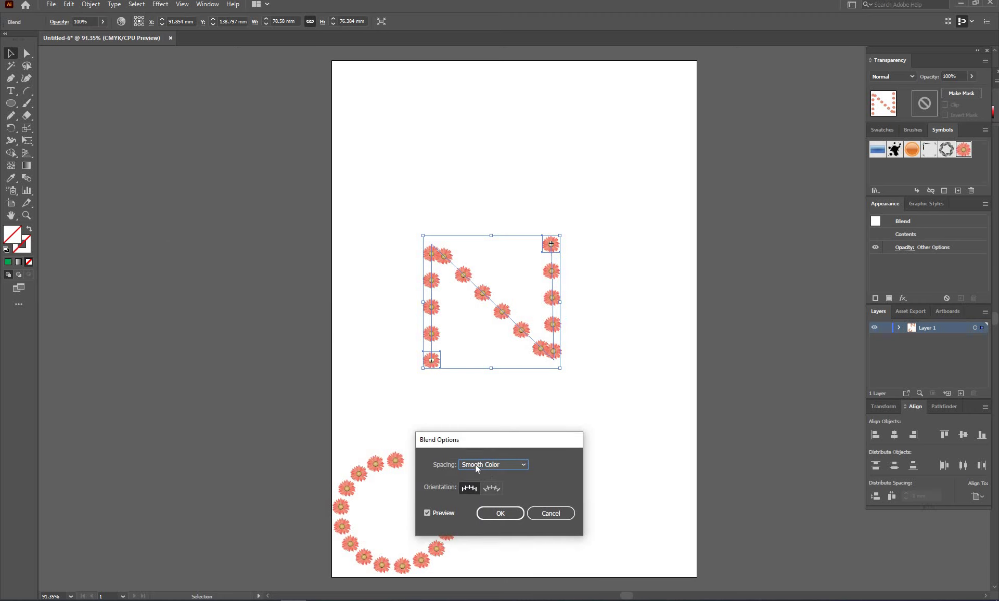
click(488, 465)
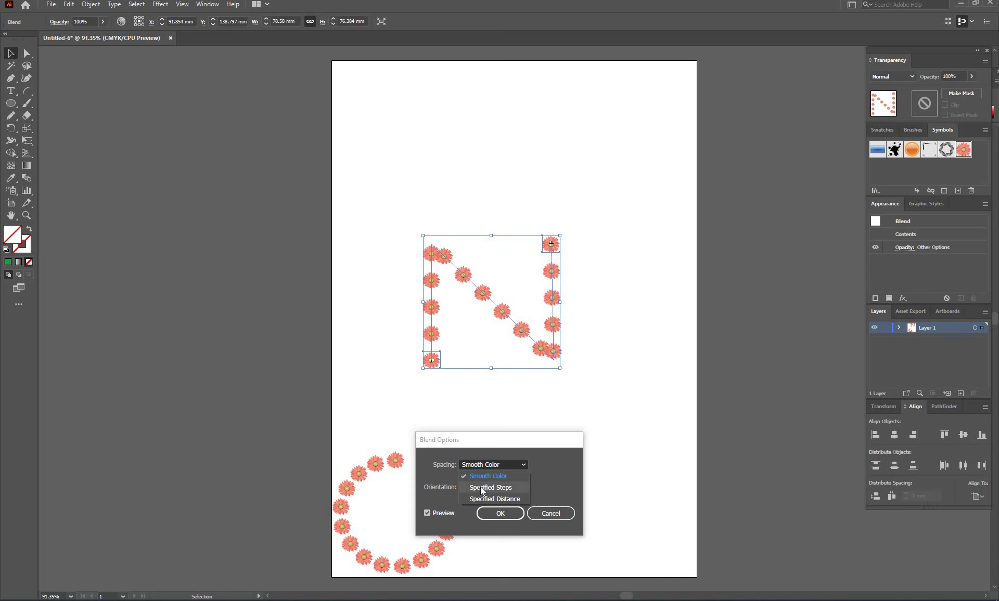
click(480, 487)
drag(501, 445, 518, 116)
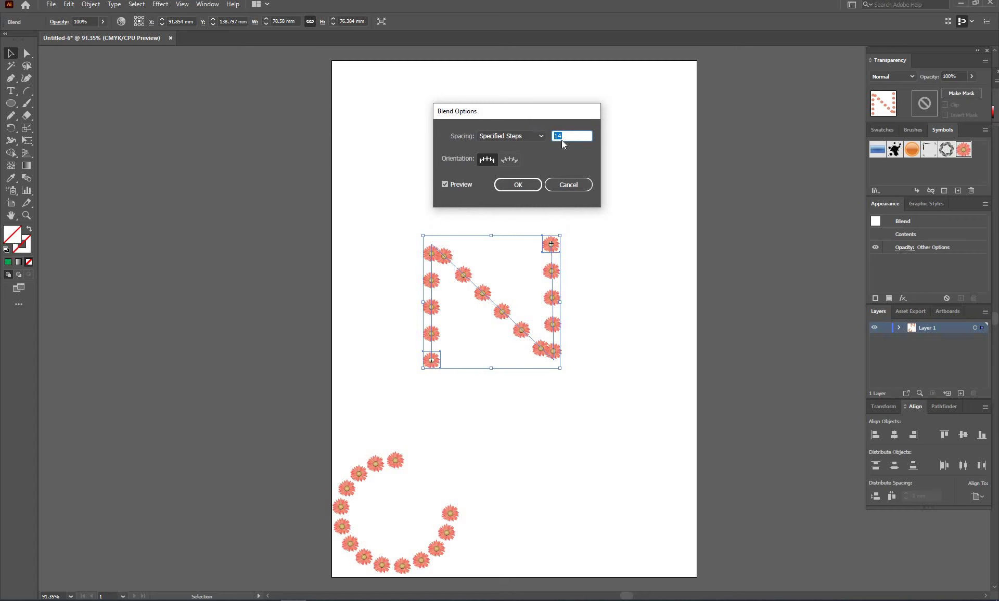
key(Up)
key(Up)
key(Up)
key(Up)
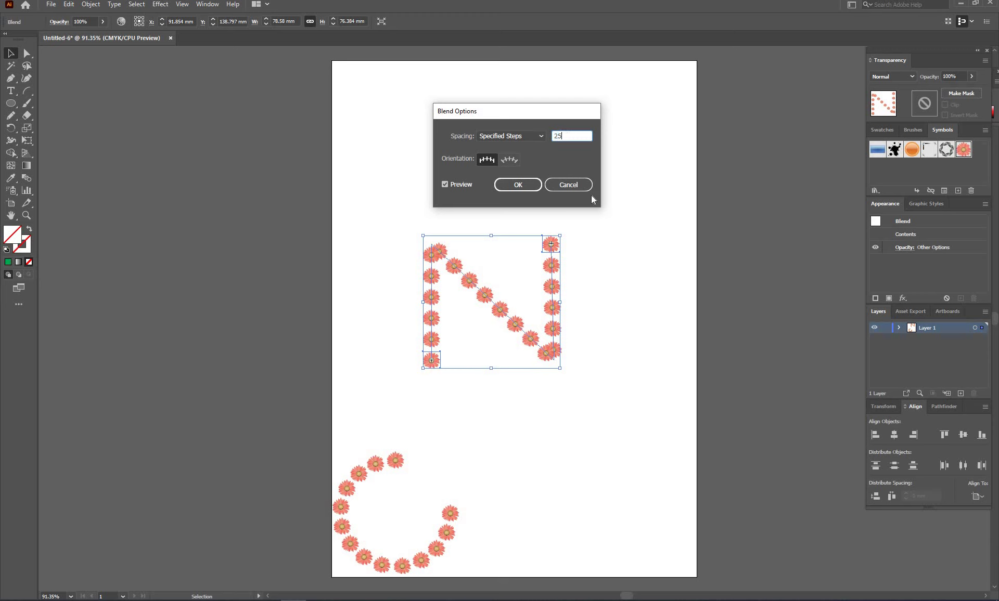
click(505, 160)
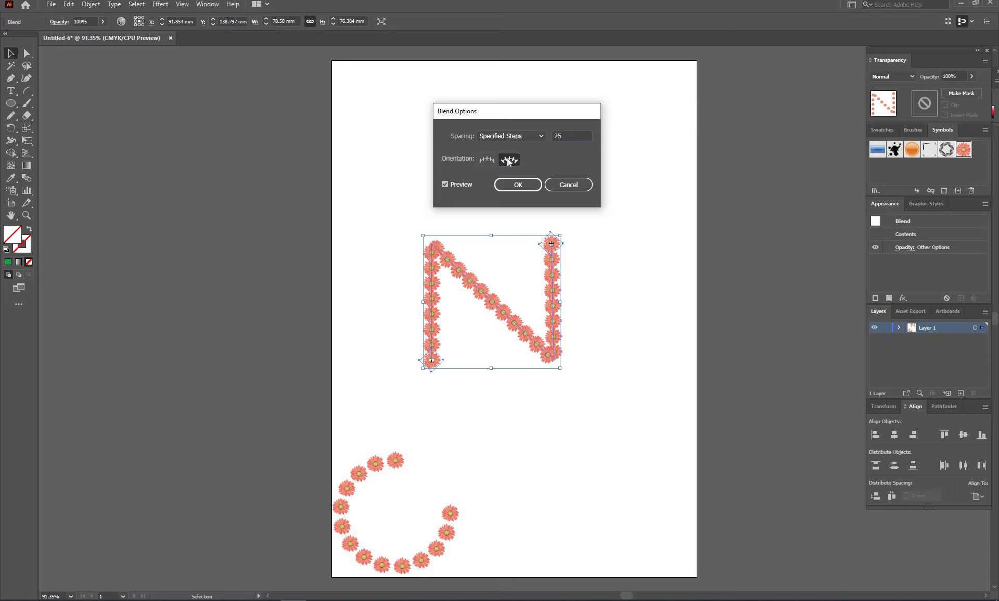
Set the blend to 25 specified steps and confirm the Blend Options
click(563, 135)
key(Up)
key(Up)
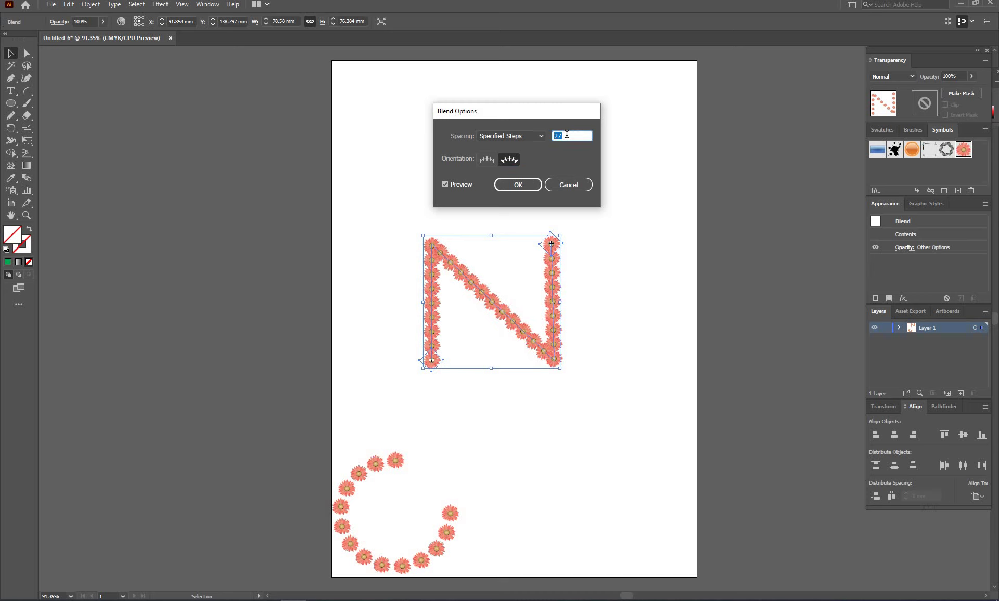
key(Down)
key(Down)
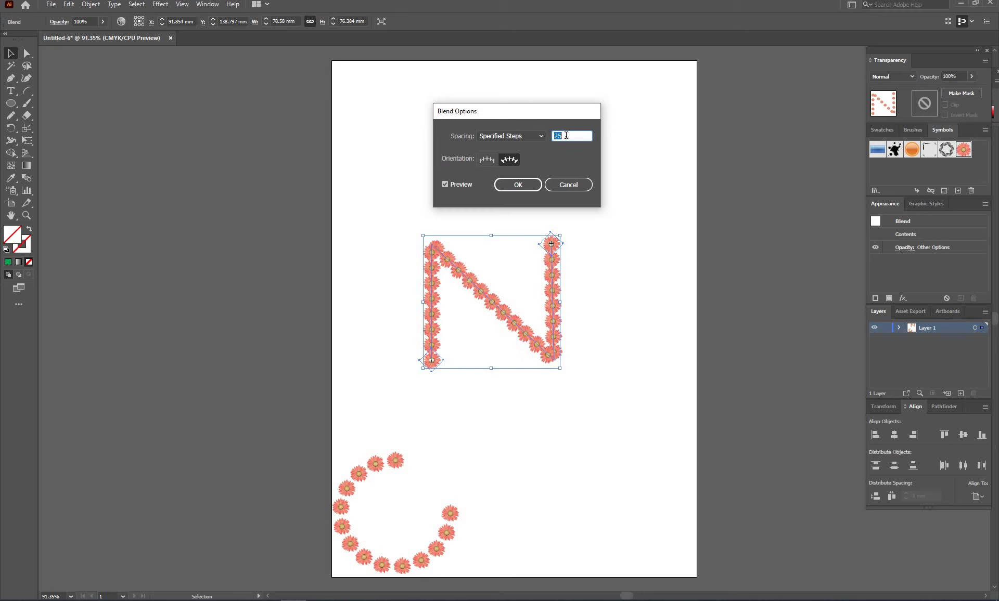
key(Up)
key(Up)
key(Up)
key(Up)
key(Up)
key(Up)
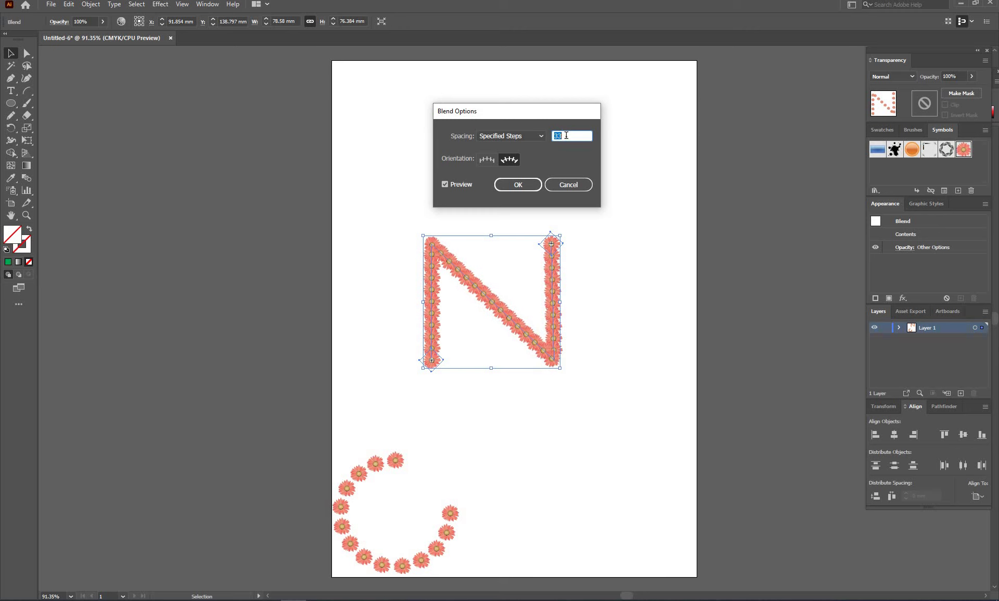
key(Up)
key(Up)
key(Up)
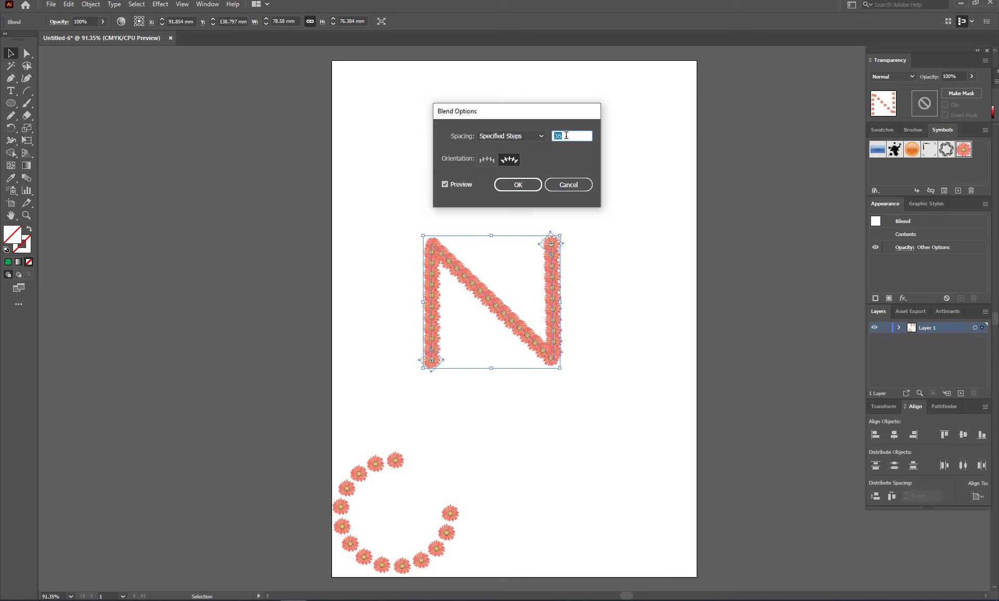
key(Down)
key(Down)
key(Down)
key(Down)
key(Down)
key(Down)
key(Down)
key(Down)
key(Down)
key(Down)
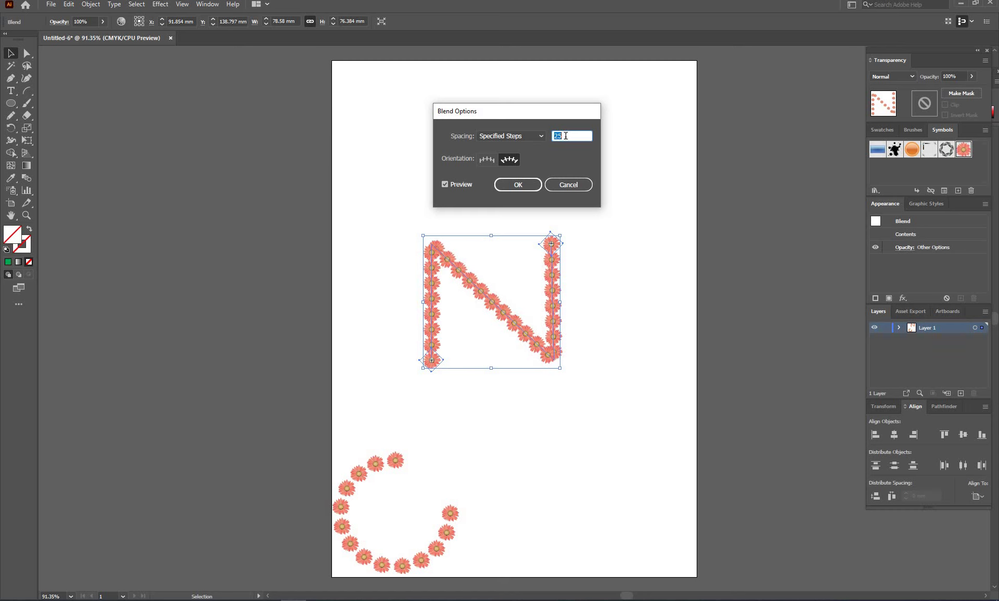
key(Down)
key(Down)
key(Up)
key(Up)
drag(512, 117, 558, 105)
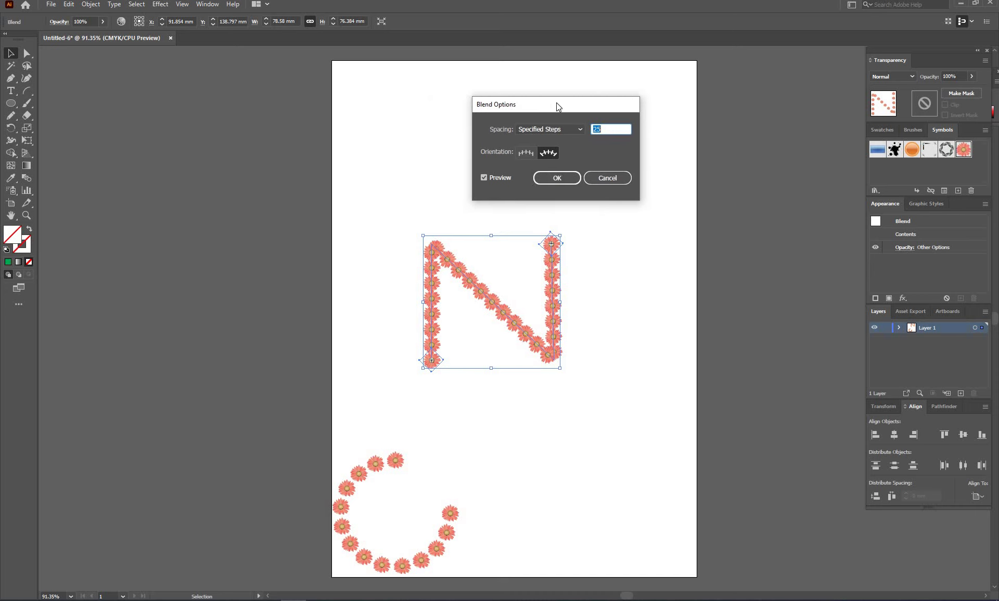
click(562, 174)
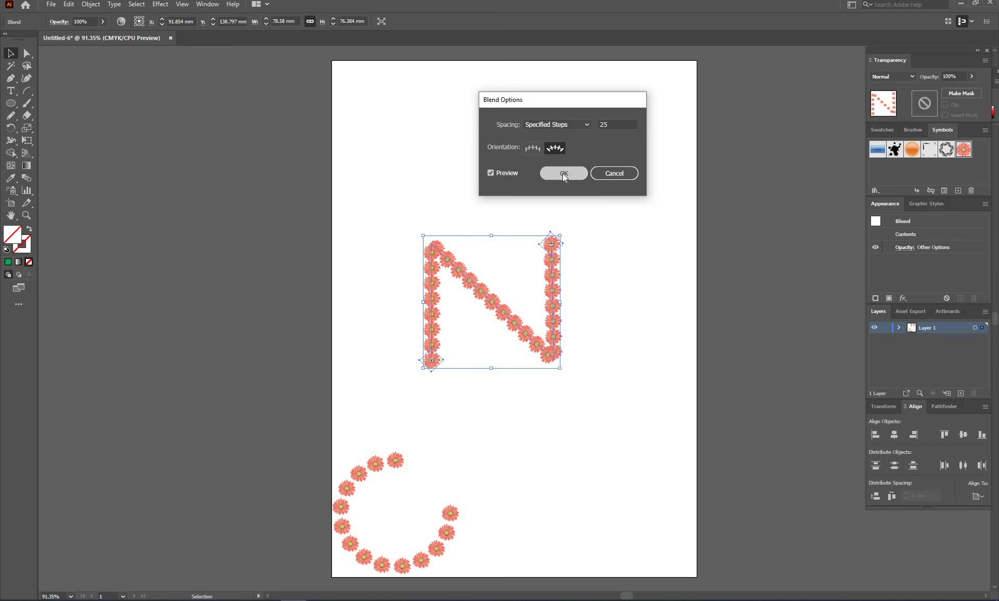
Drag the flower N blend down to the lower right, next to the C-shaped ring
click(27, 53)
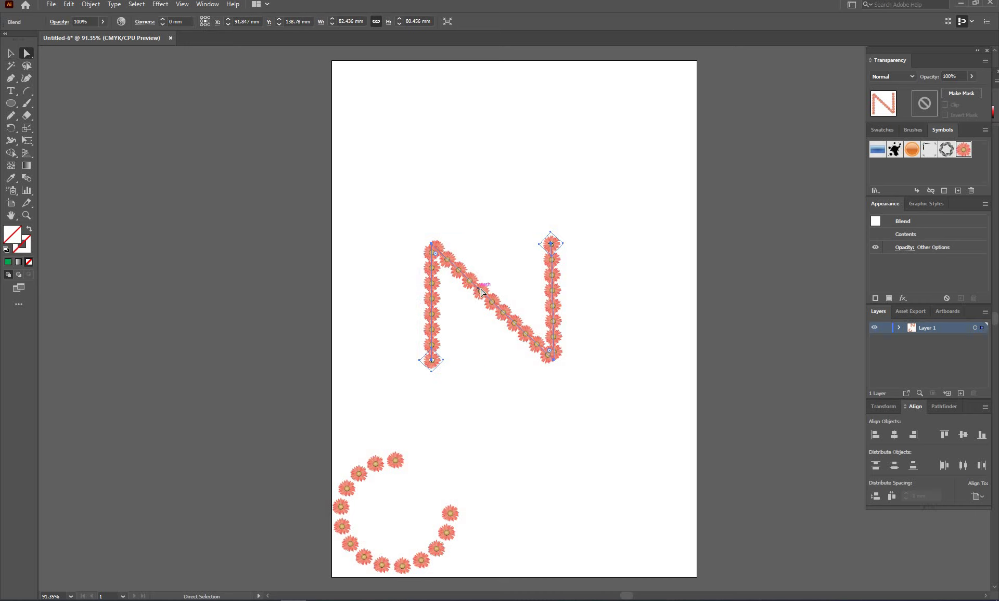
drag(427, 302, 345, 337)
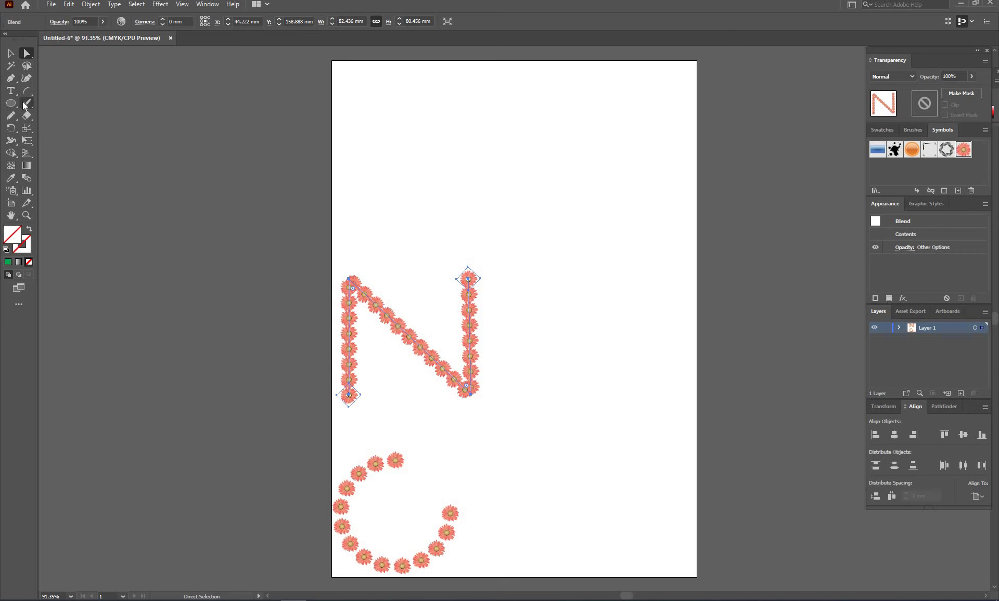
click(10, 78)
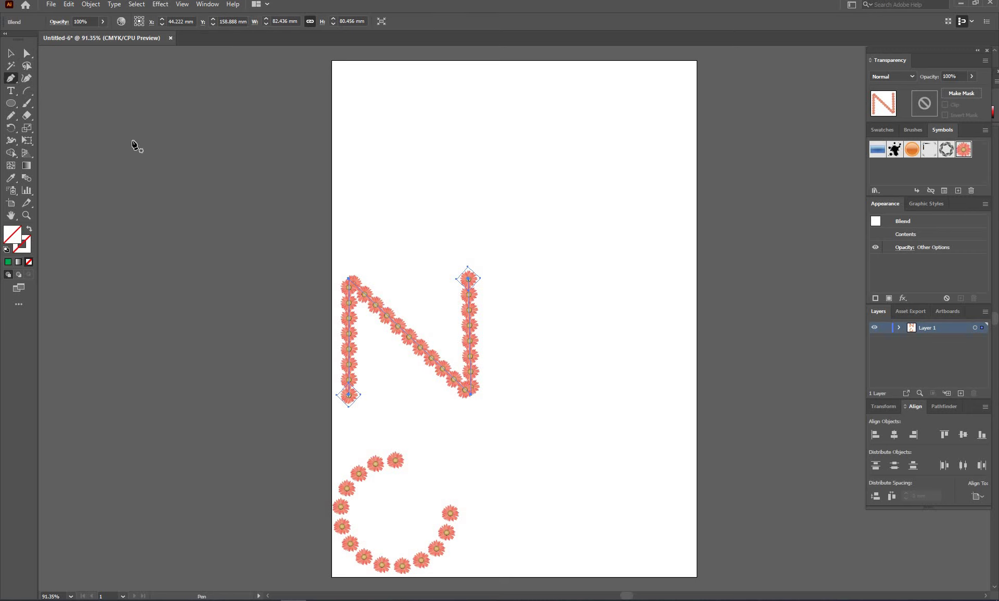
click(11, 53)
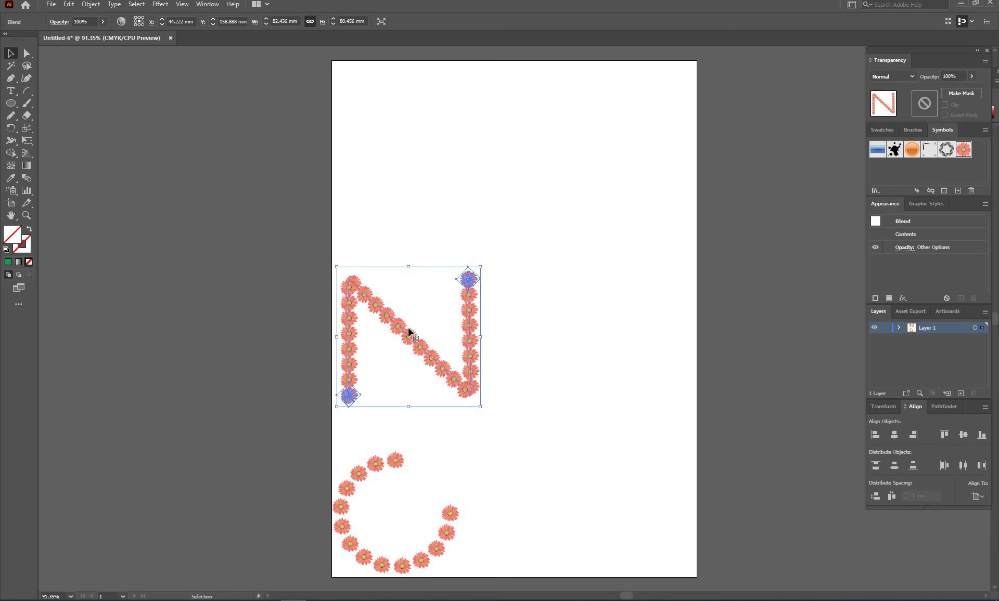
mouse_move(407, 340)
mouse_down()
mouse_move(613, 464)
mouse_move(600, 510)
mouse_up()
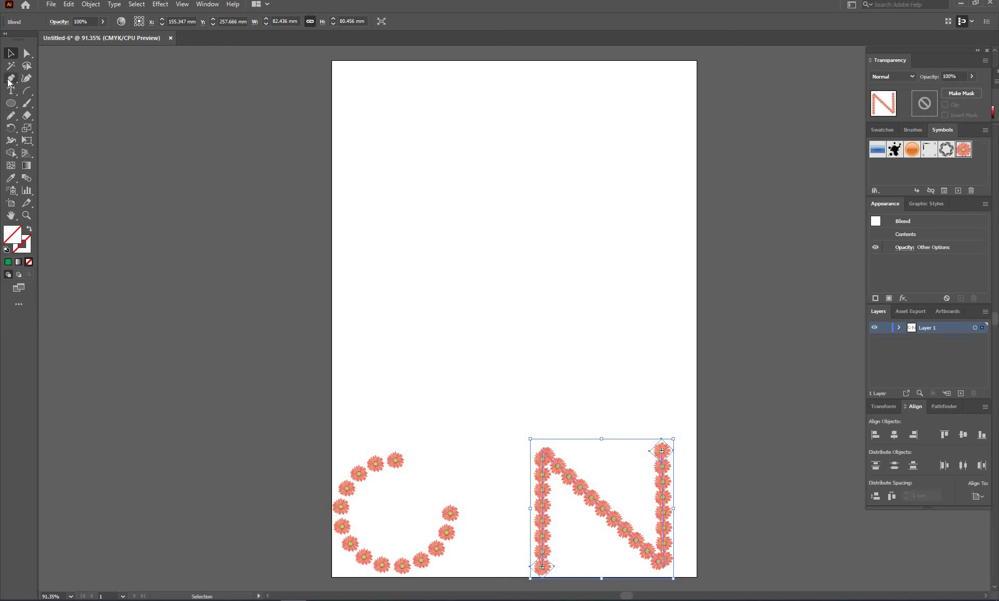
Draw a second four-point N path mid-page and place a Ribbon symbol near the top
click(10, 80)
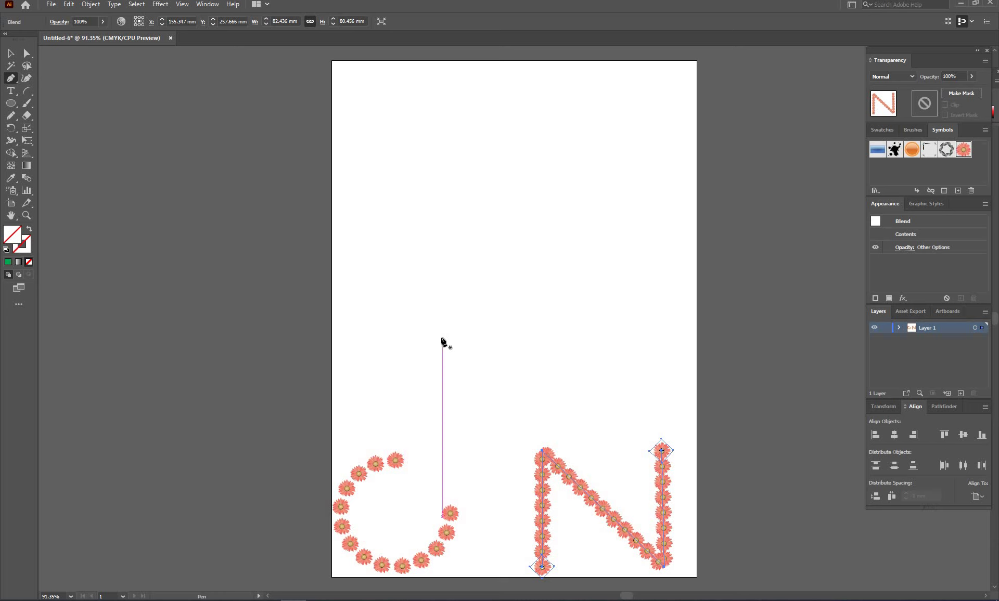
click(439, 325)
click(438, 223)
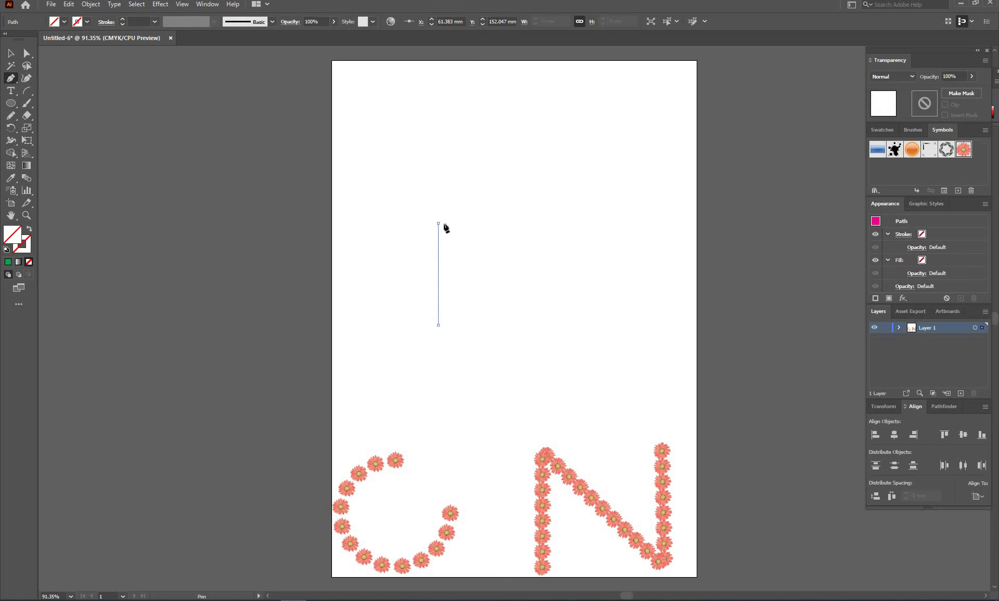
click(561, 326)
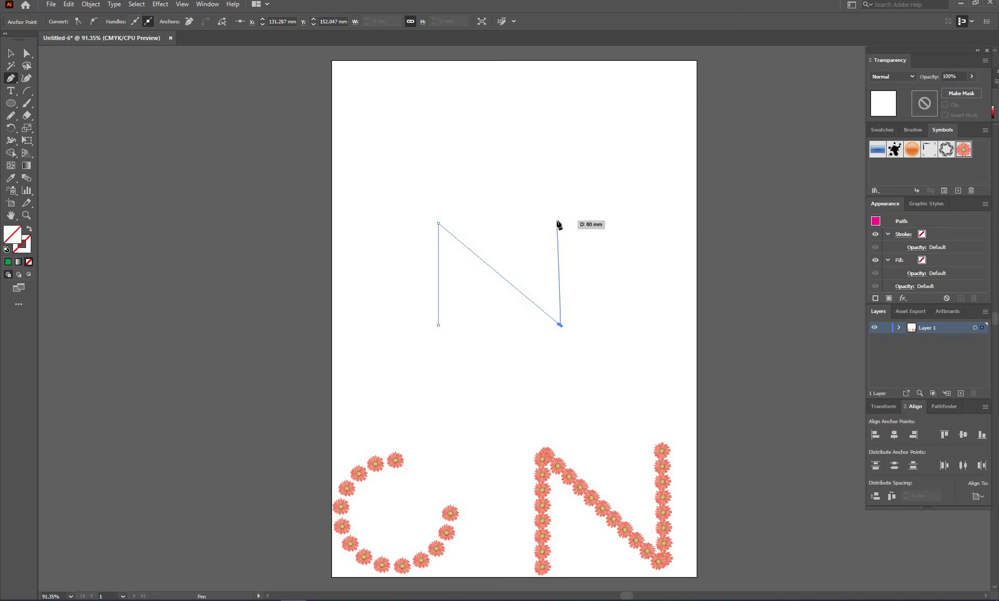
click(556, 220)
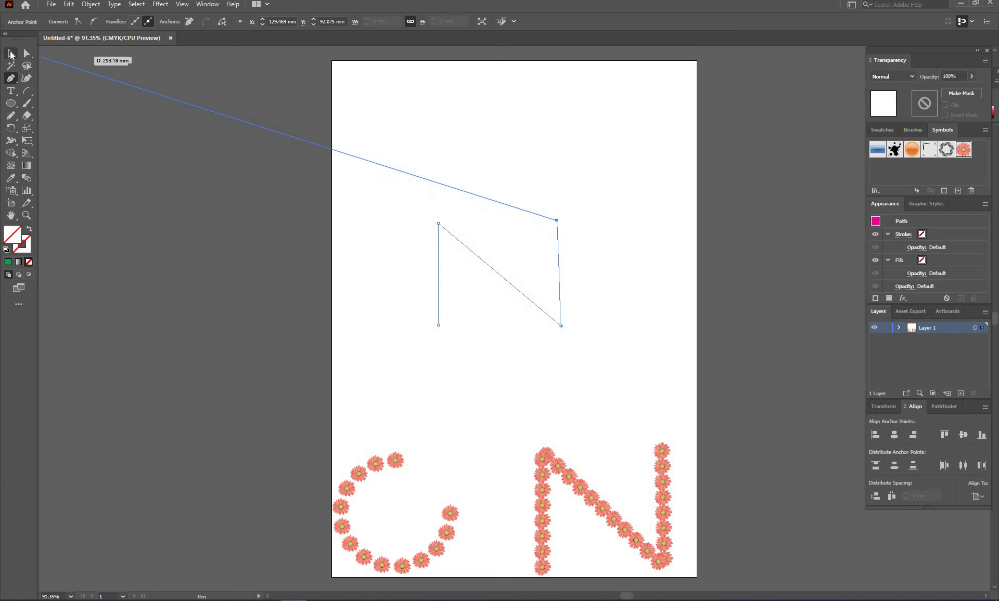
click(10, 52)
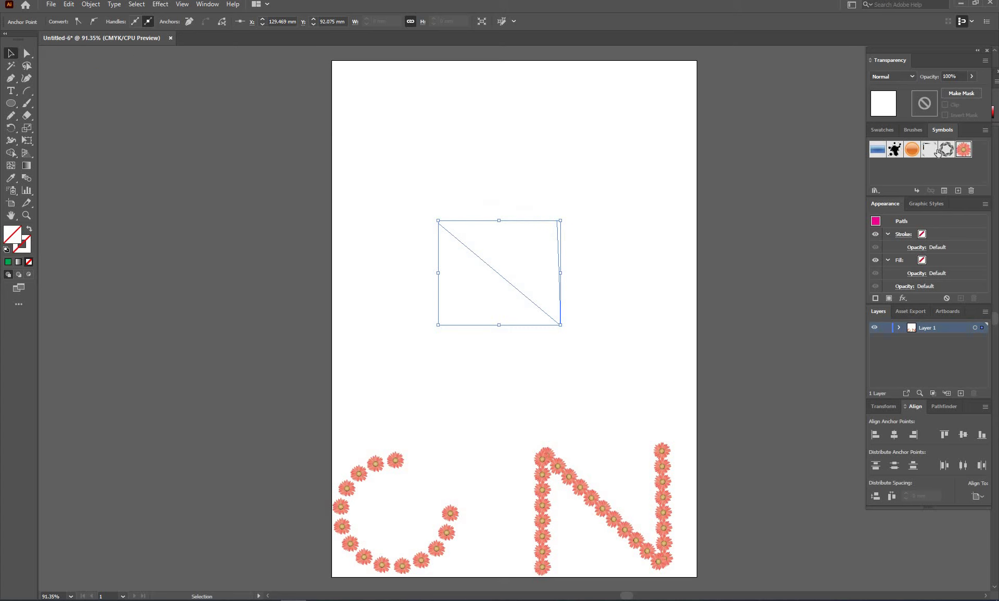
drag(942, 152, 422, 119)
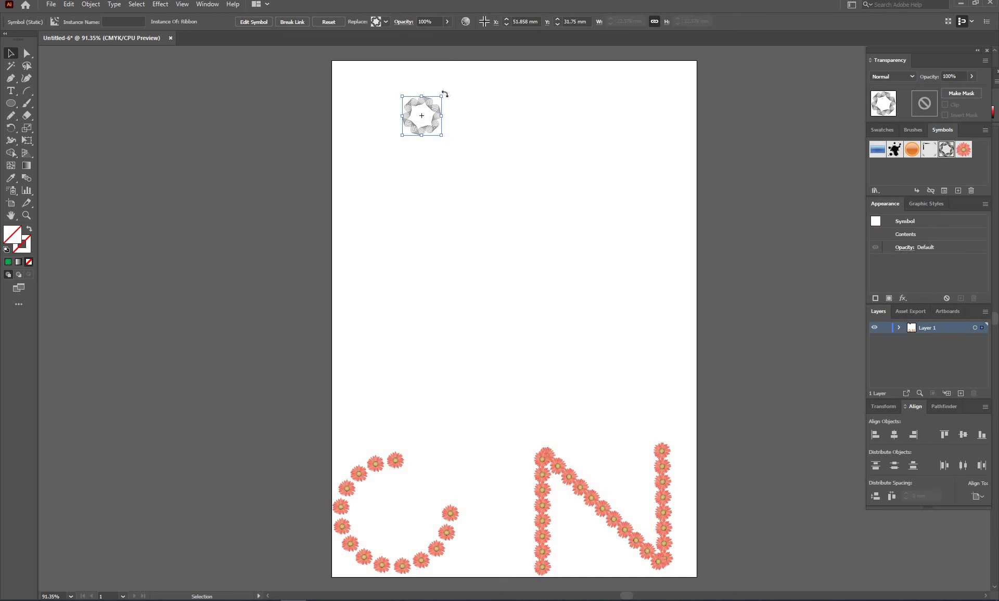
Shrink the Ribbon symbol and set its stroke colour to a light green
drag(442, 94, 429, 102)
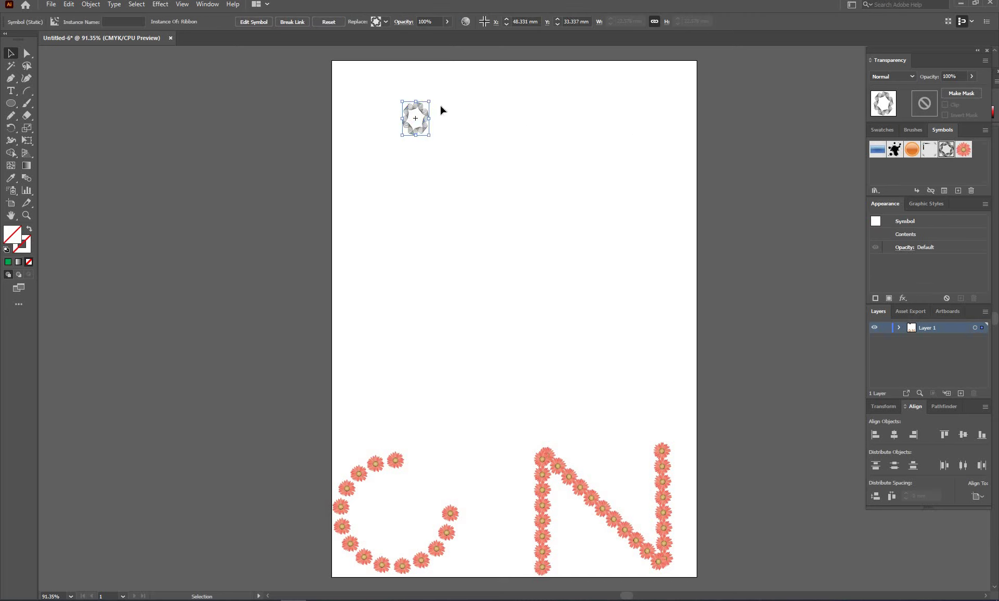
key(ctrl+z)
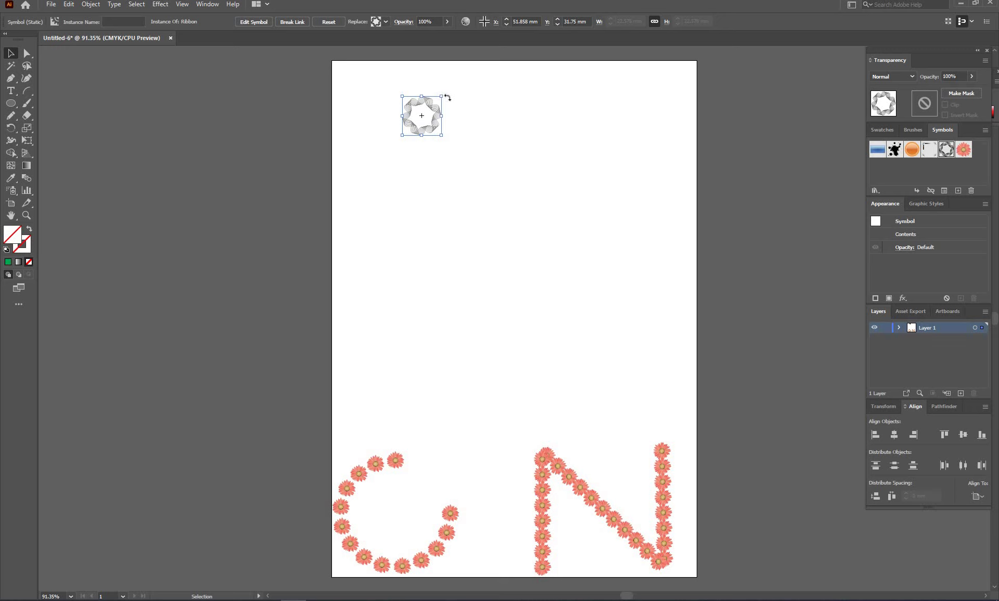
drag(442, 95, 430, 108)
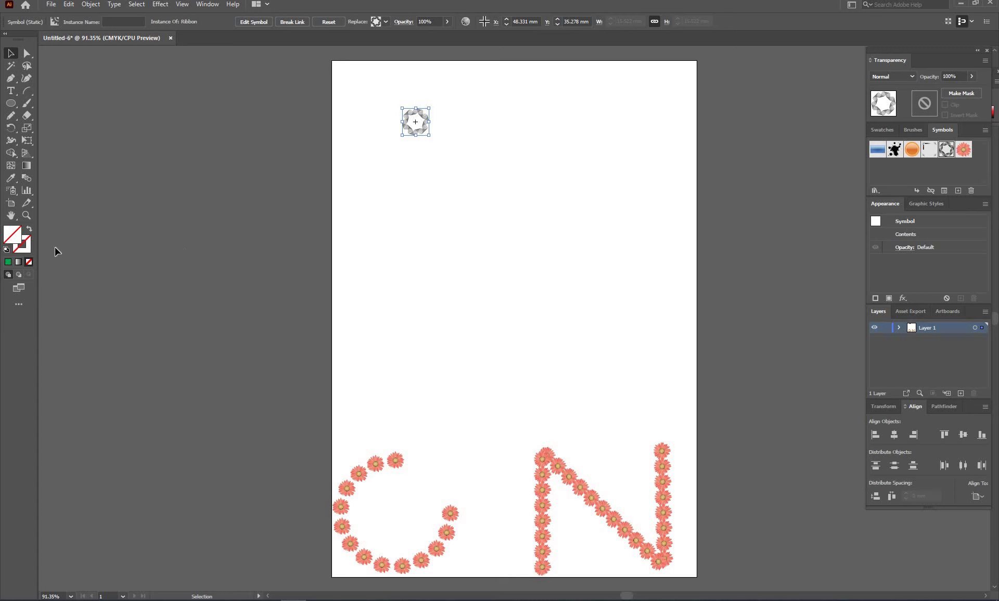
click(27, 246)
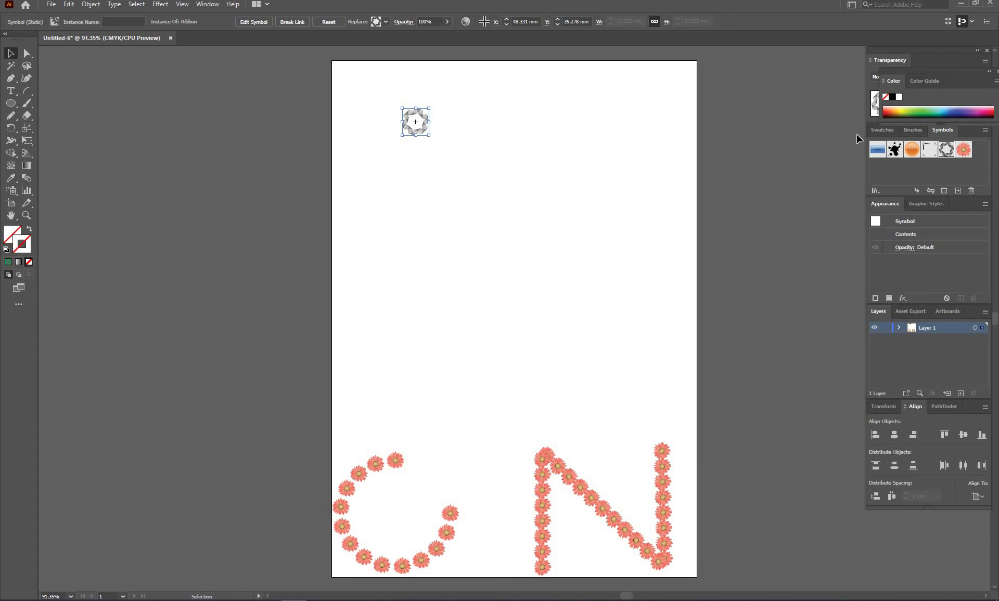
click(926, 109)
click(923, 107)
click(424, 92)
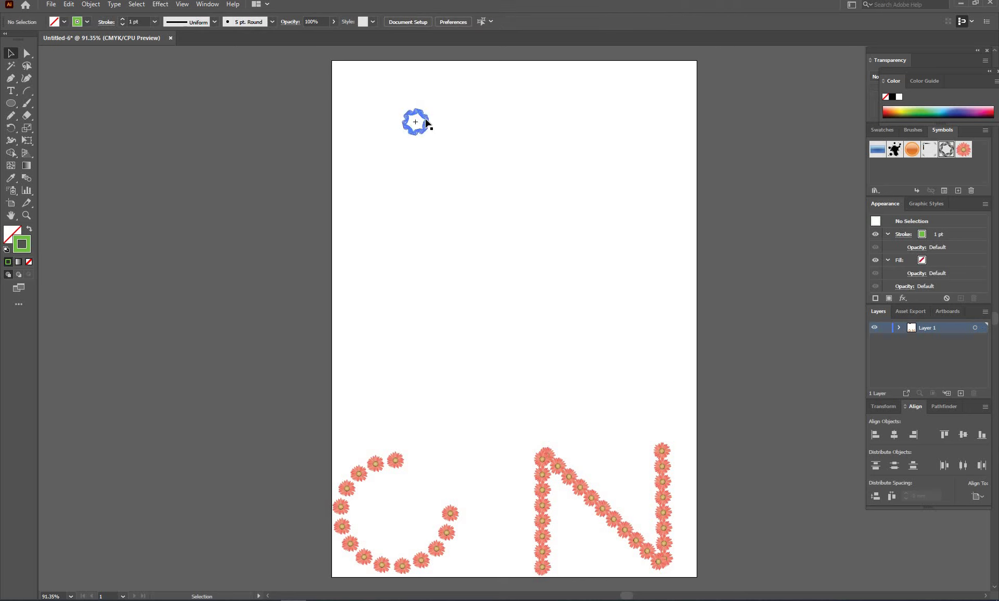
click(427, 123)
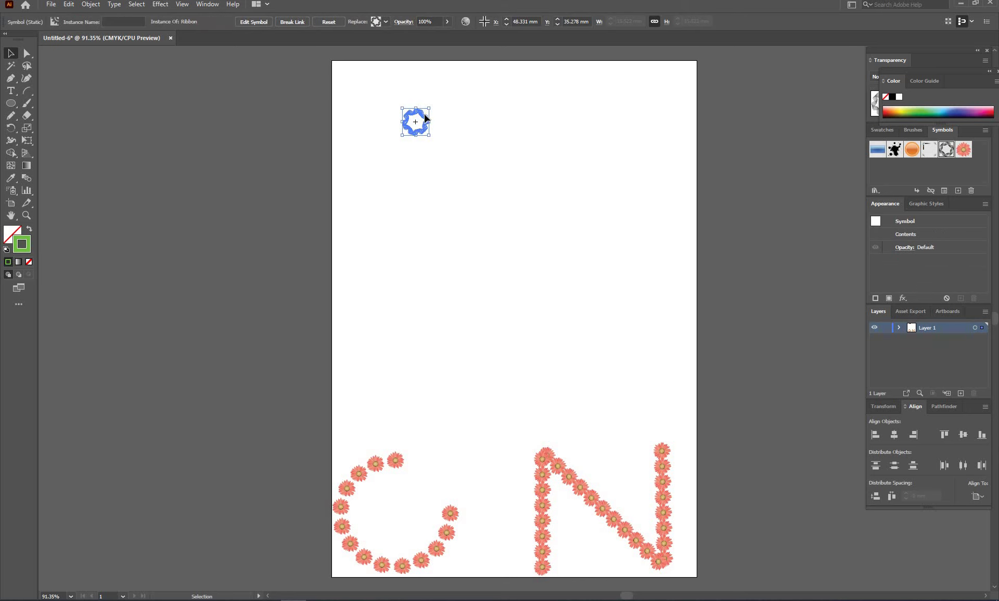
Copy the ribbon to the right, shrink both together, and select the pair
drag(425, 118, 631, 120)
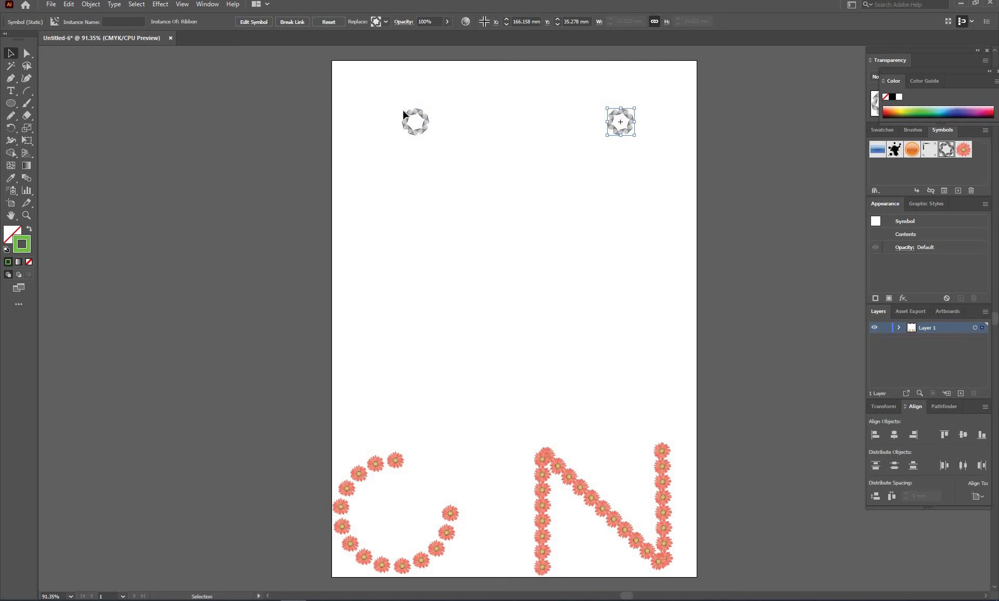
drag(381, 85, 696, 176)
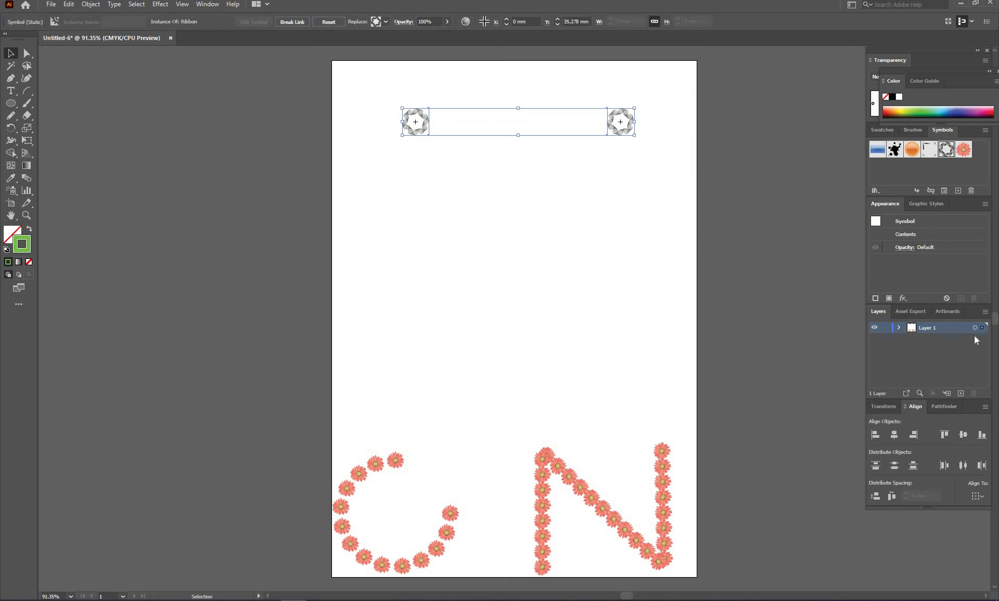
click(963, 434)
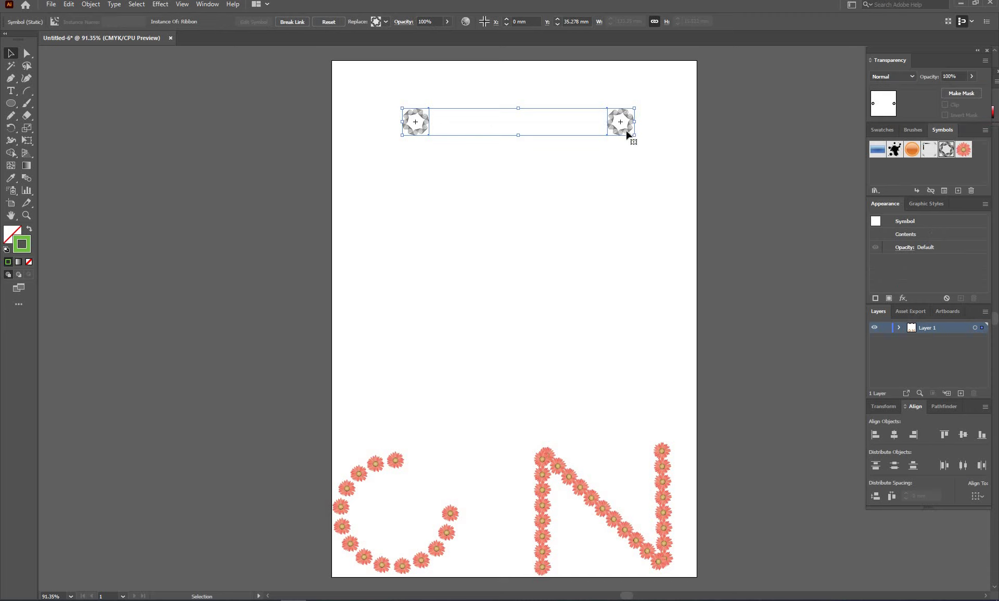
drag(627, 111, 597, 118)
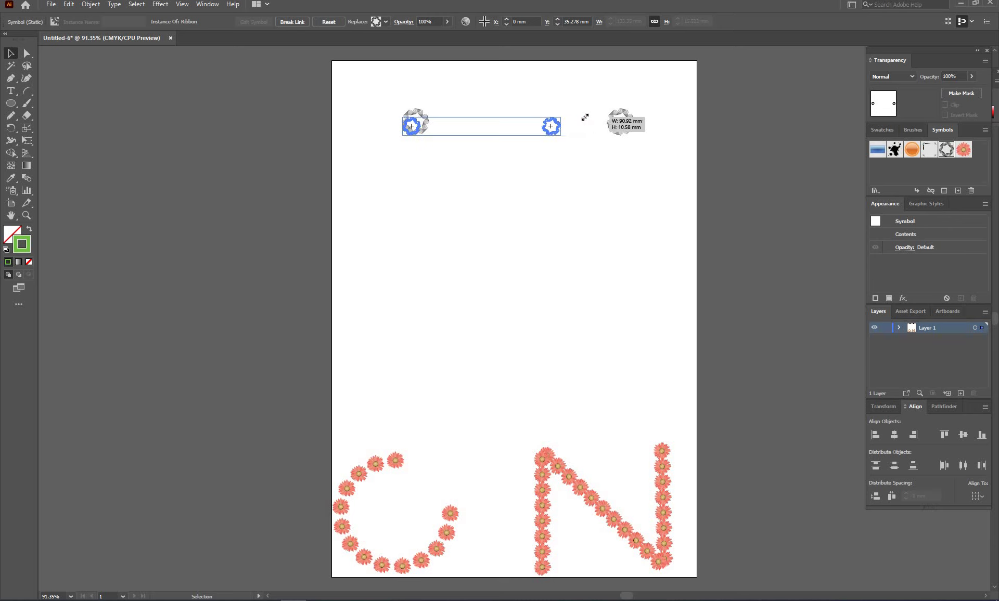
mouse_move(597, 119)
mouse_down()
mouse_move(572, 116)
mouse_move(626, 129)
mouse_move(613, 138)
mouse_up()
click(588, 136)
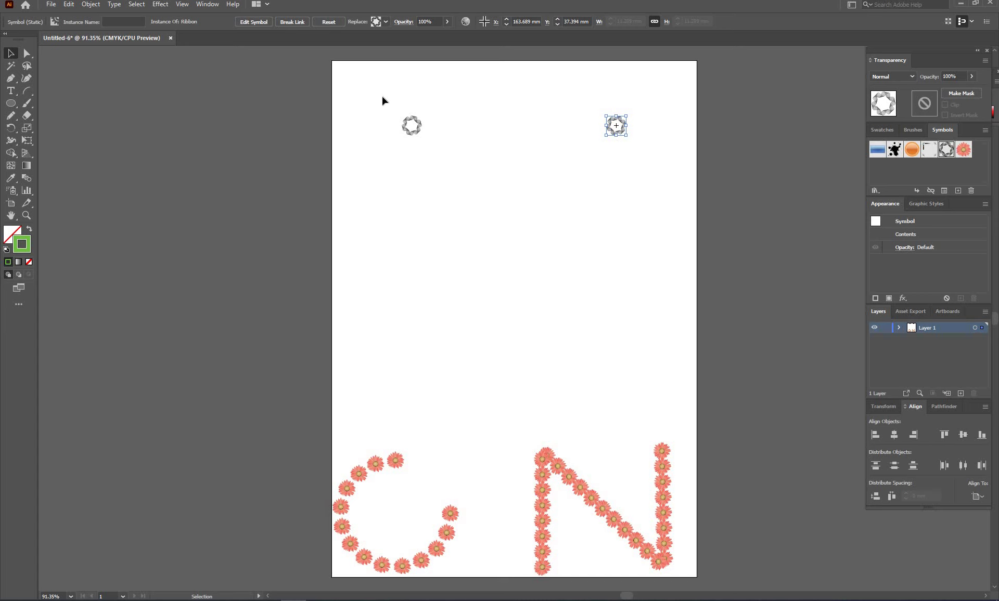
drag(379, 96, 672, 156)
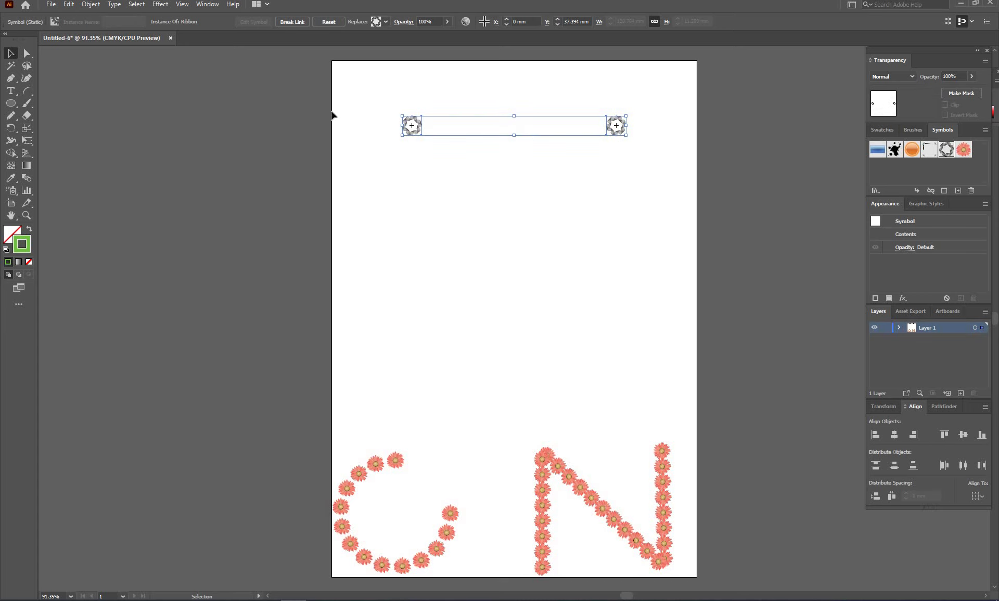
click(26, 177)
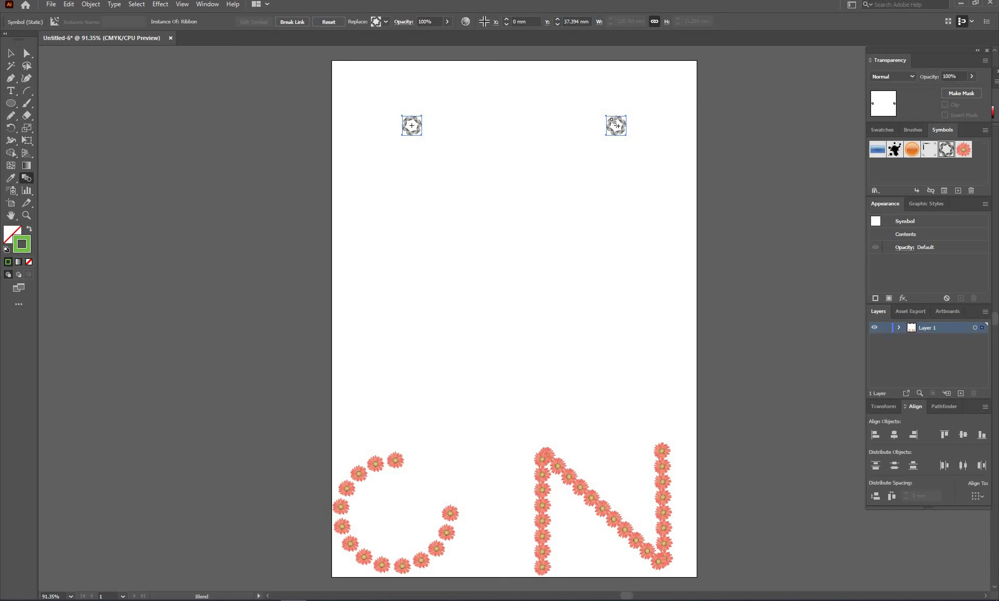
Blend the two ribbons, then replace the blend's spine with the new N path
click(615, 125)
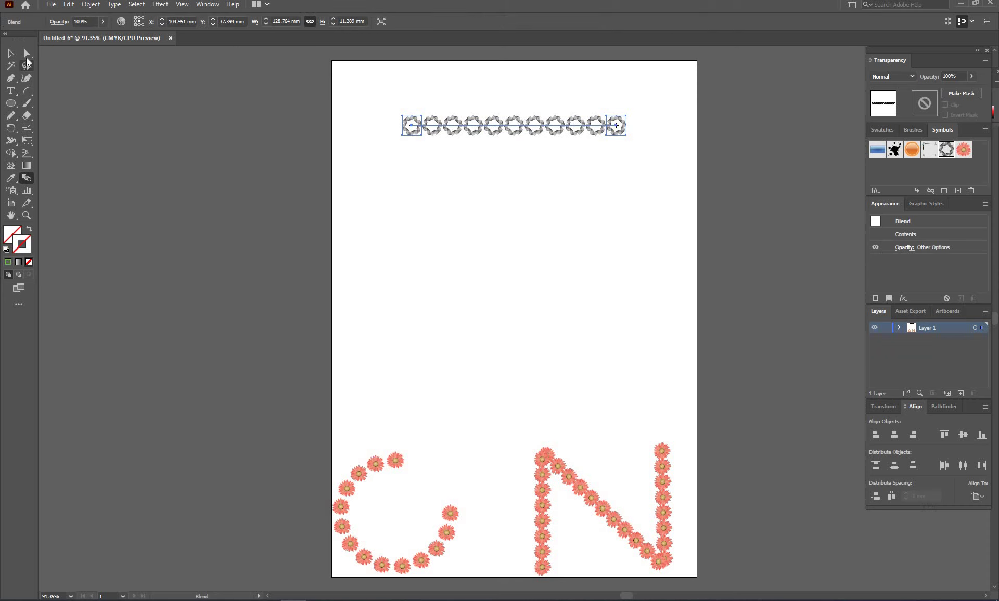
click(11, 53)
drag(367, 86, 424, 114)
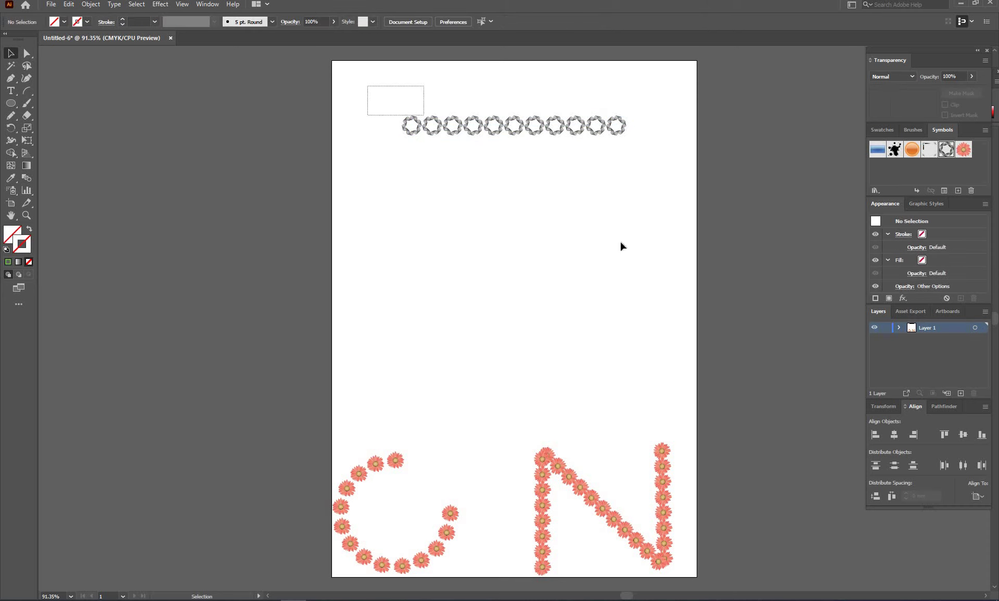
drag(620, 246, 678, 403)
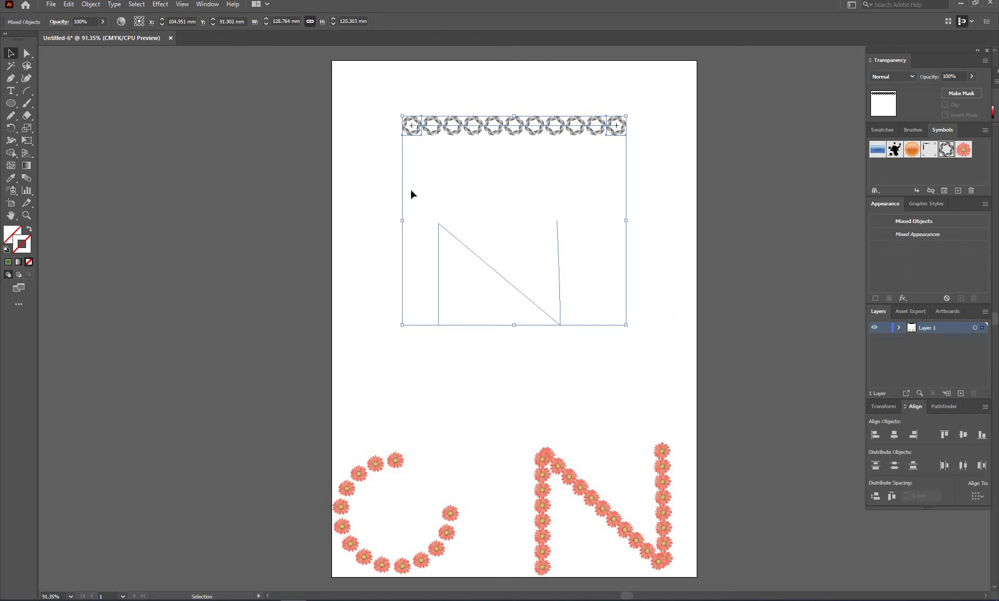
click(89, 4)
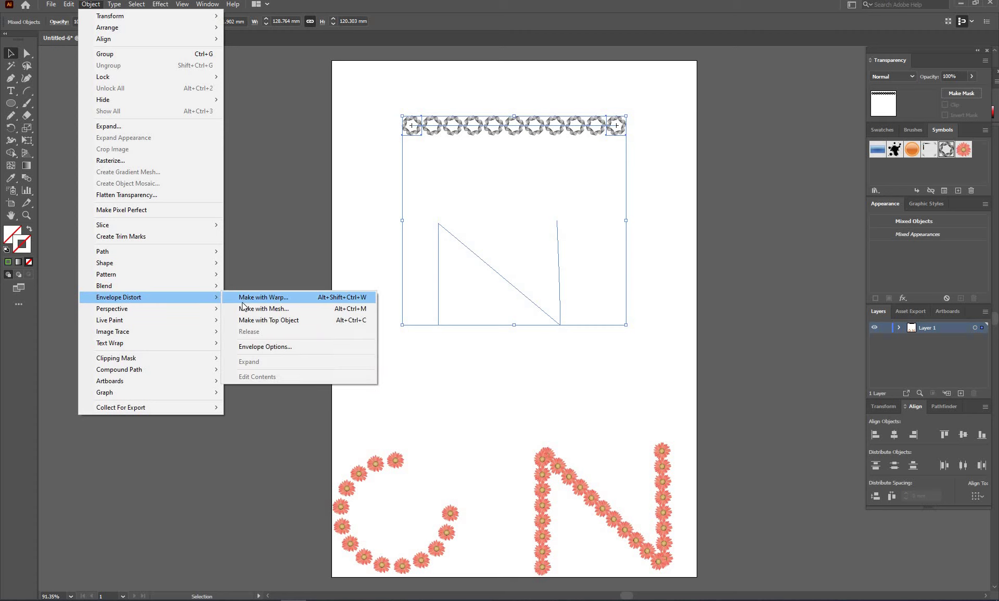
mouse_move(148, 286)
mouse_move(104, 286)
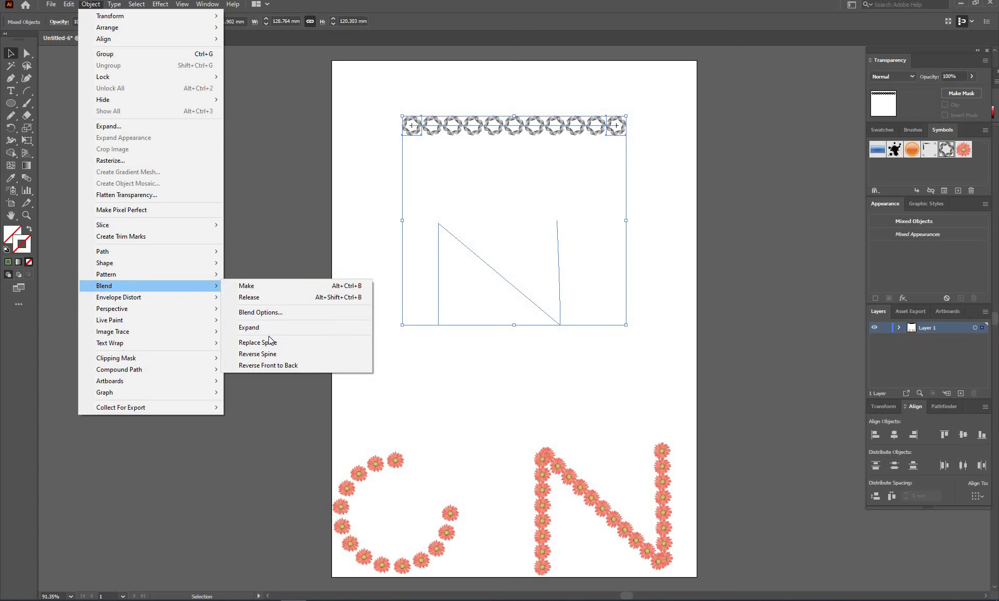
click(272, 342)
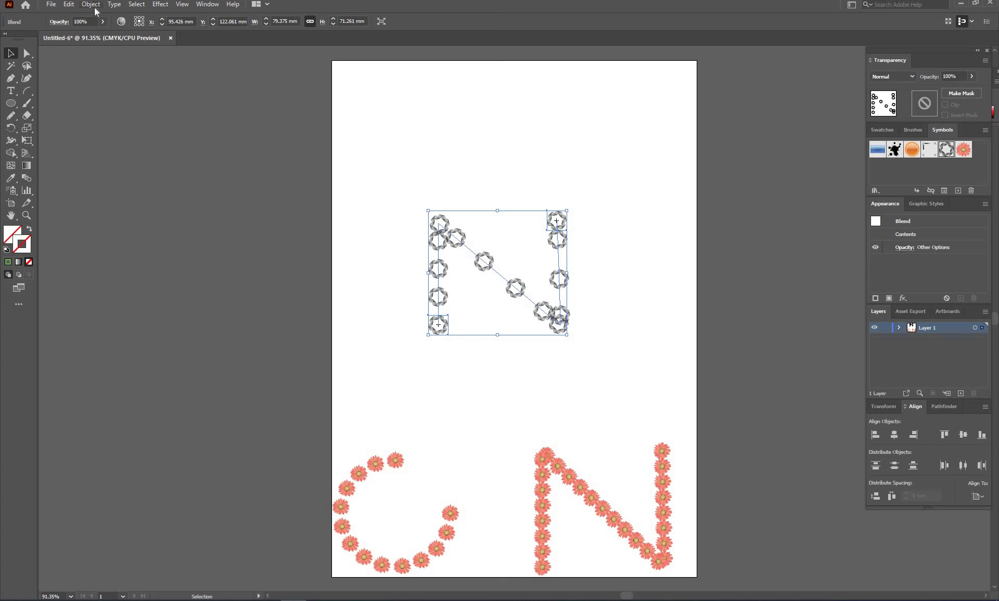
Change the ribbon N blend spacing to 22 Specified Steps, then deselect it
double_click(26, 178)
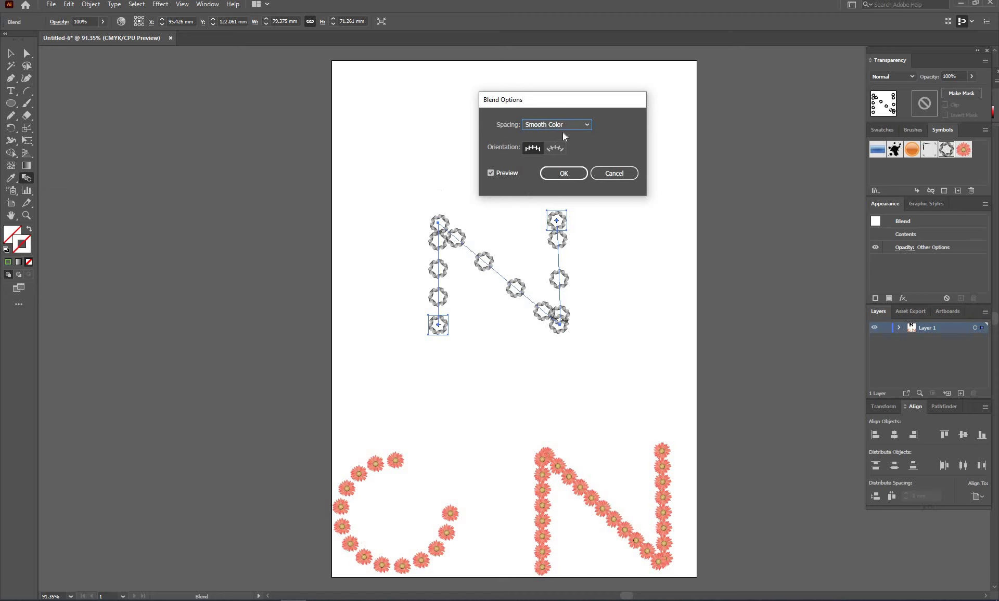
click(563, 129)
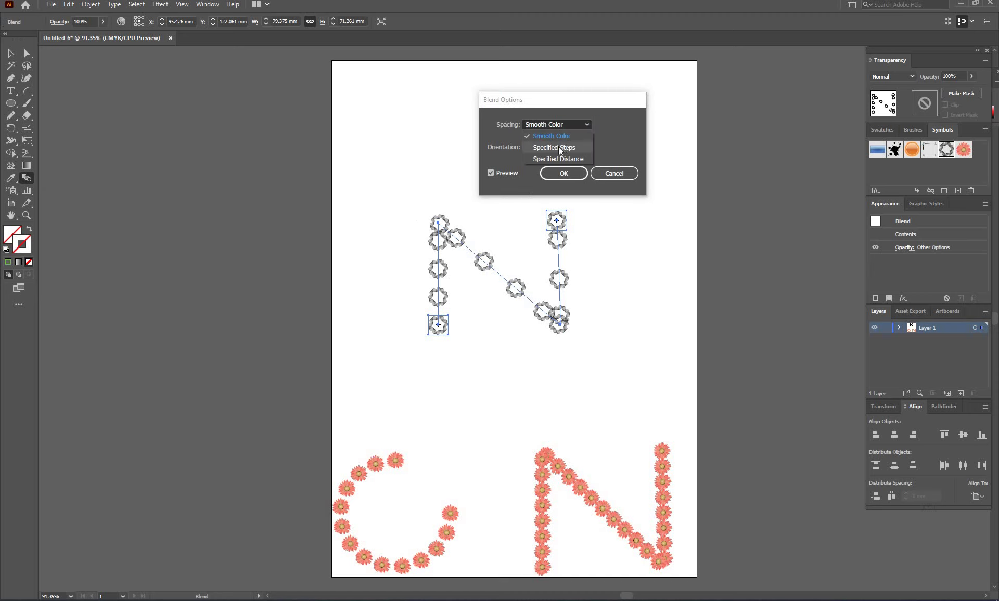
click(560, 148)
key(Up)
key(Up)
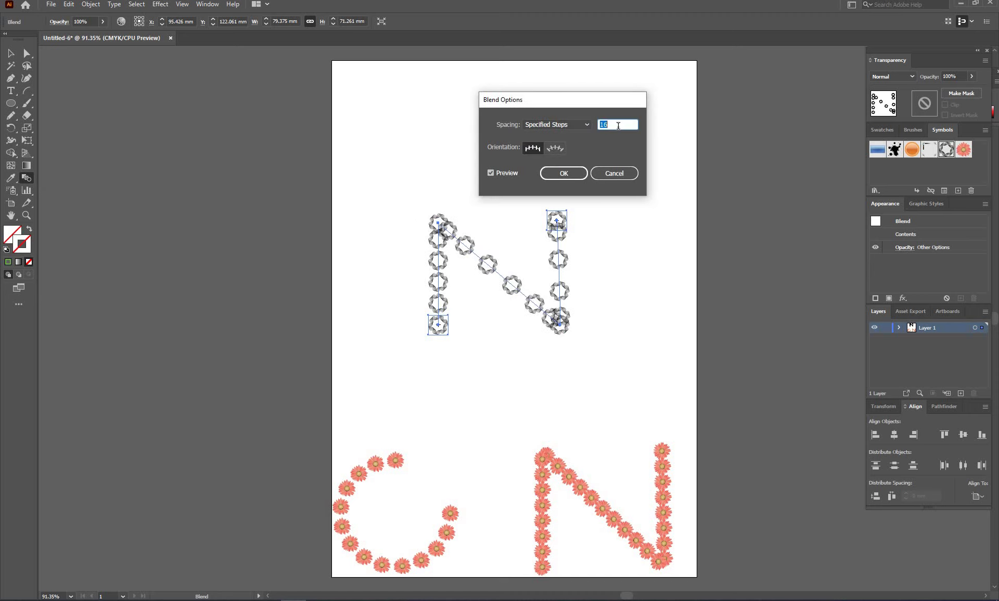
key(Up)
key(Up)
key(Up)
key(Up)
key(Up)
key(Up)
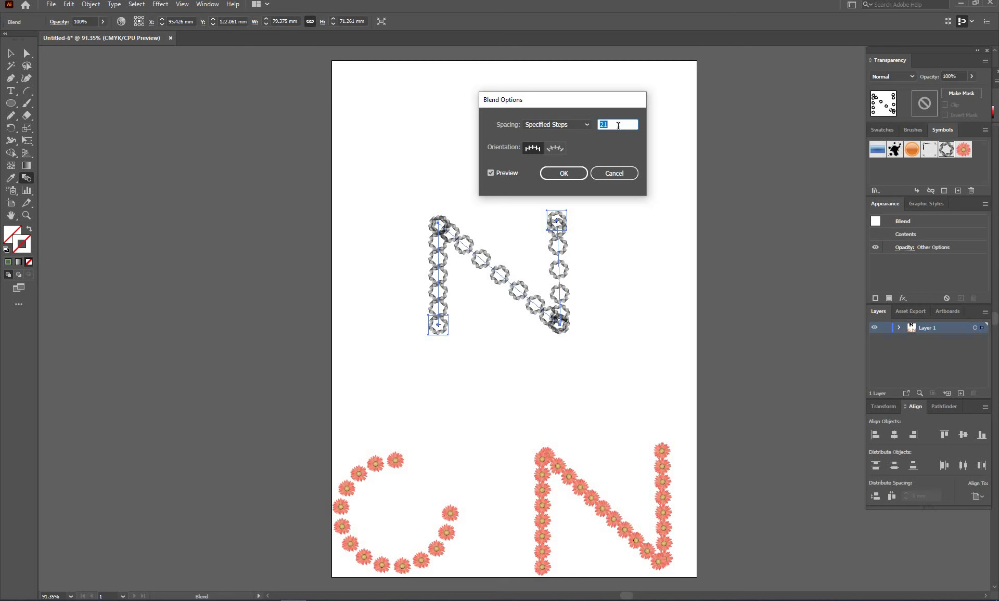
key(Up)
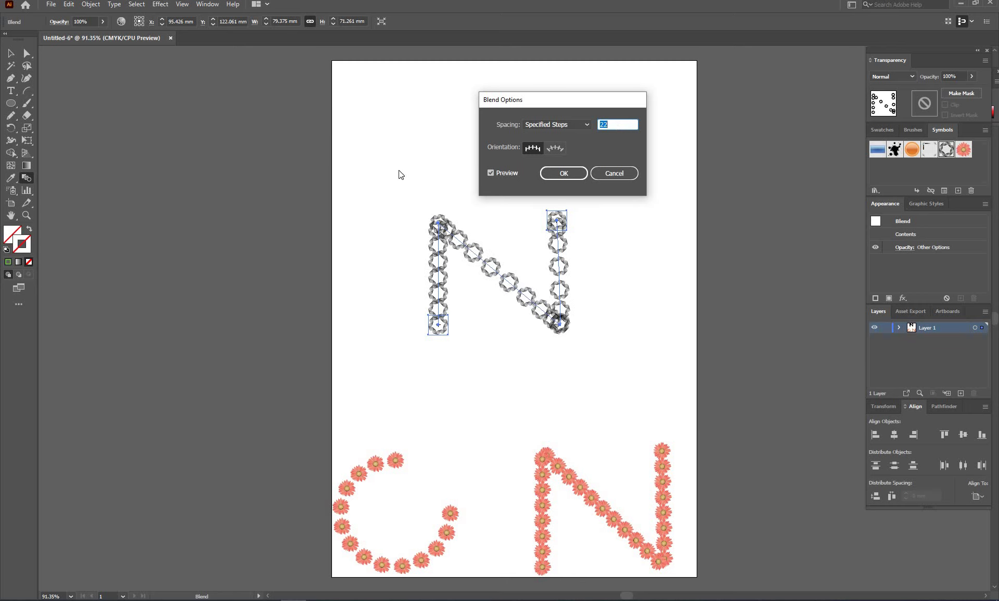
click(557, 174)
click(10, 53)
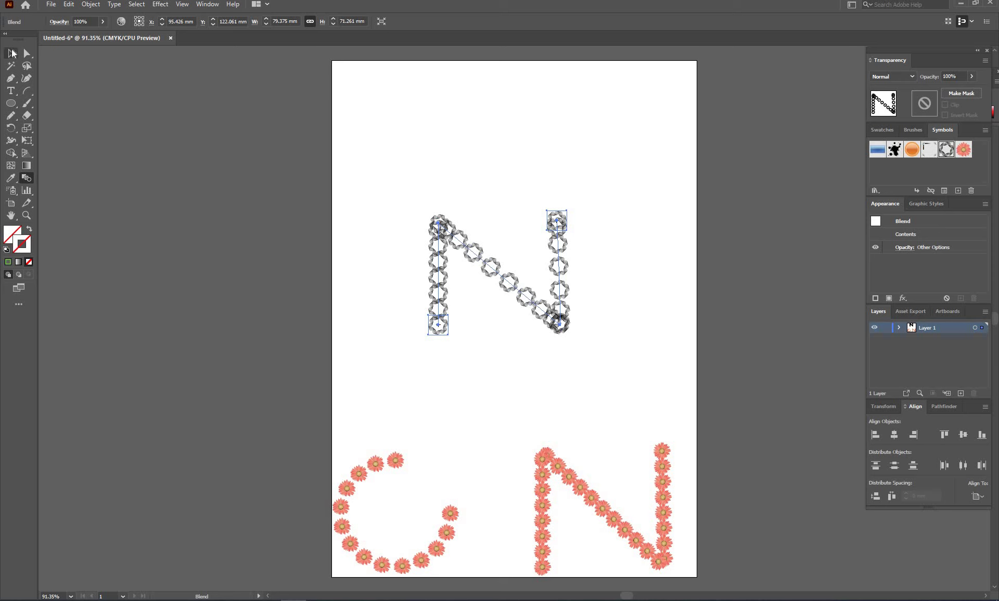
click(524, 249)
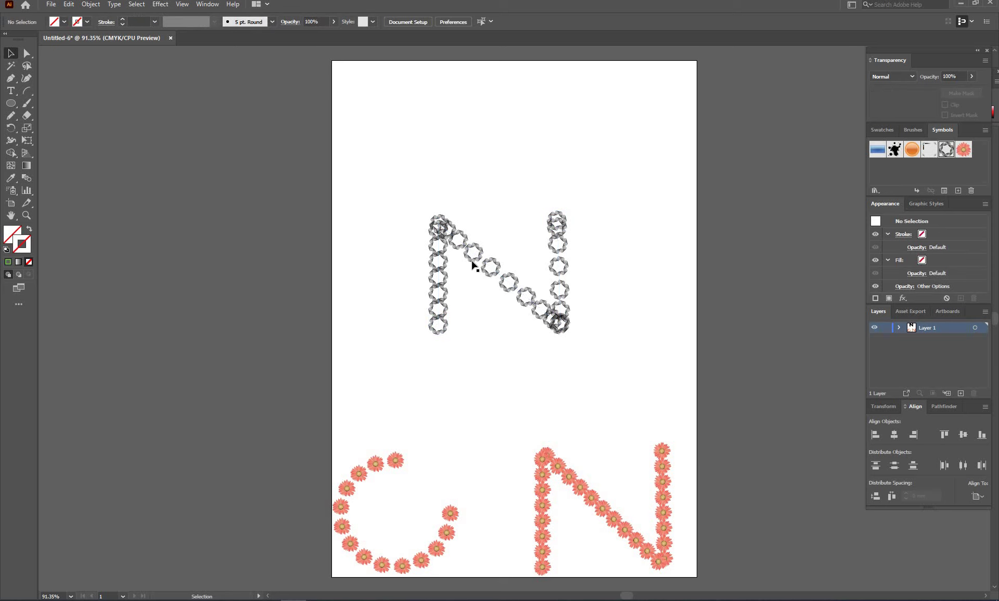
Move the ribbon N to the bottom right and the flower N up mid-page, then adjust the flower C
drag(525, 311, 440, 360)
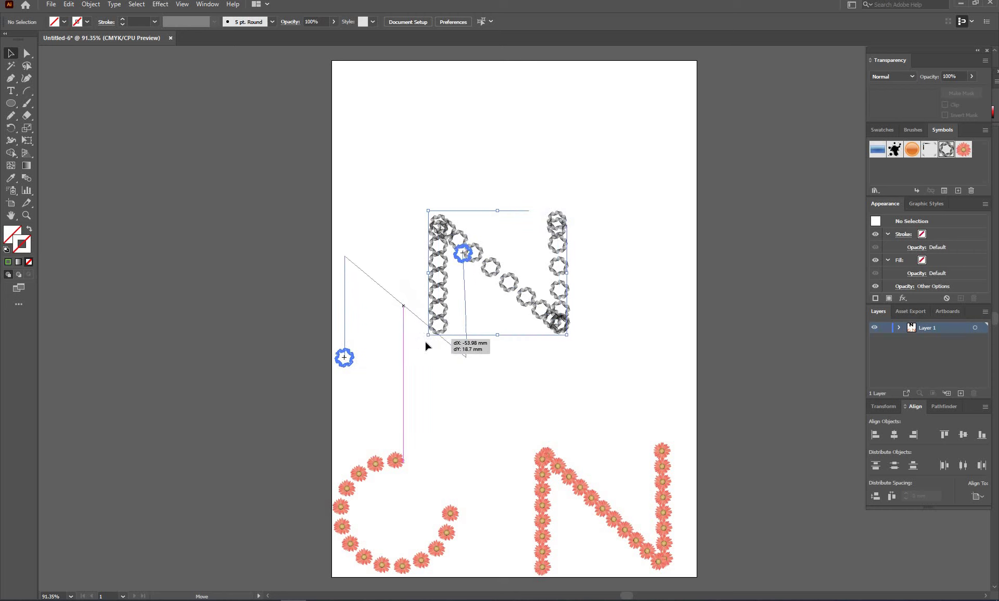
drag(570, 477, 547, 254)
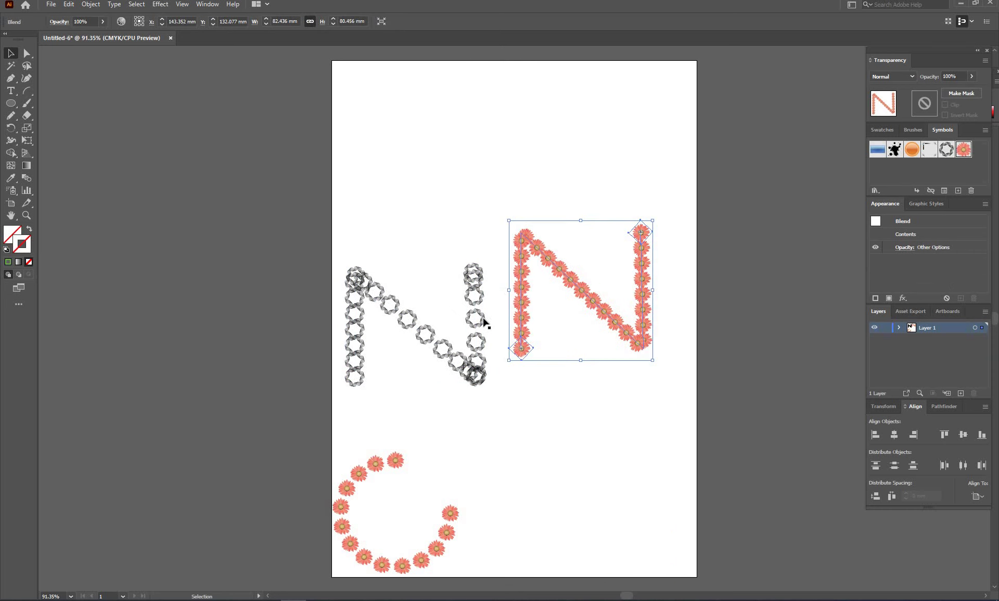
drag(463, 364, 645, 536)
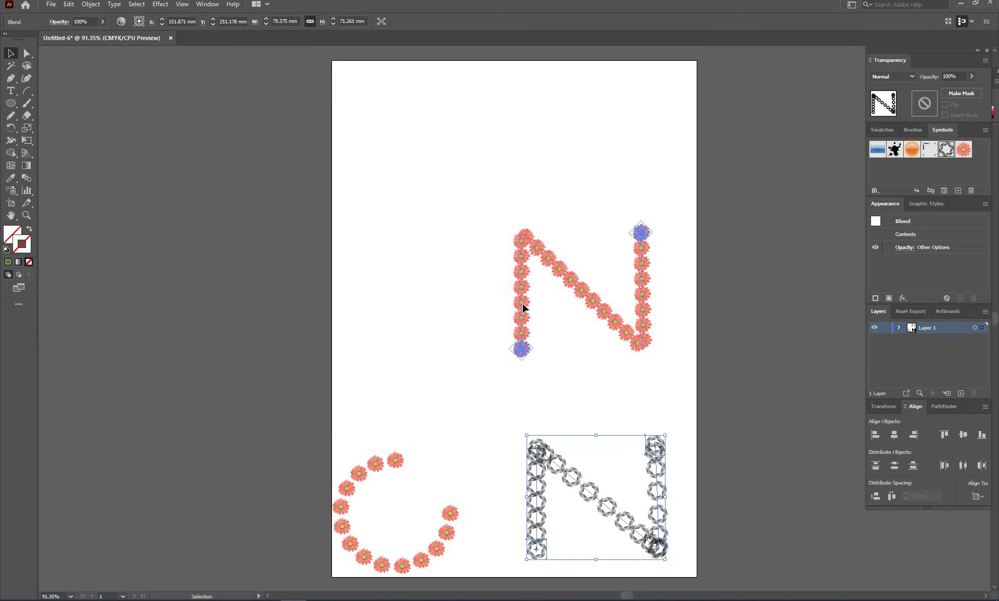
drag(526, 308, 473, 238)
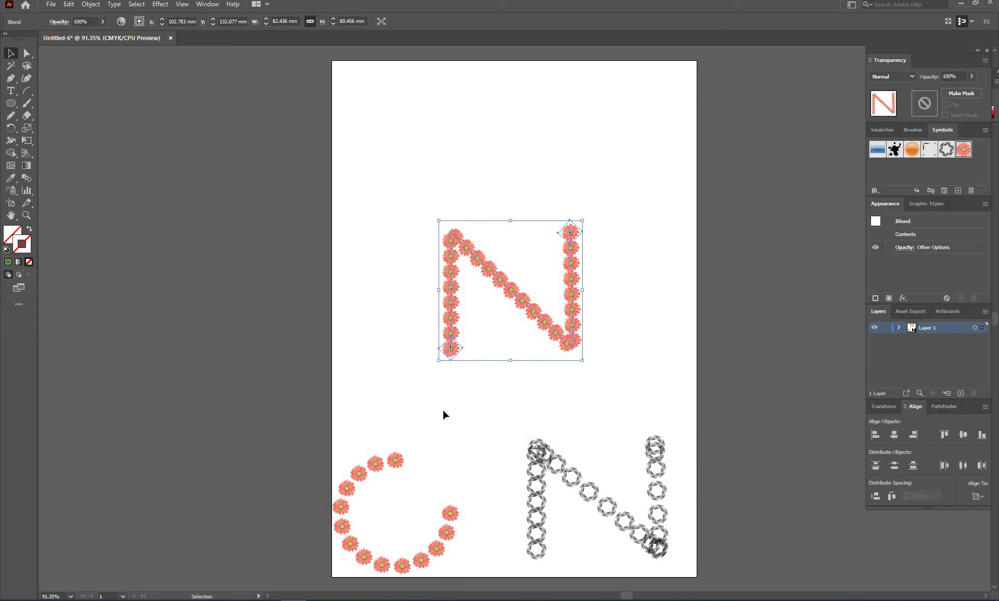
drag(398, 461, 419, 449)
click(566, 401)
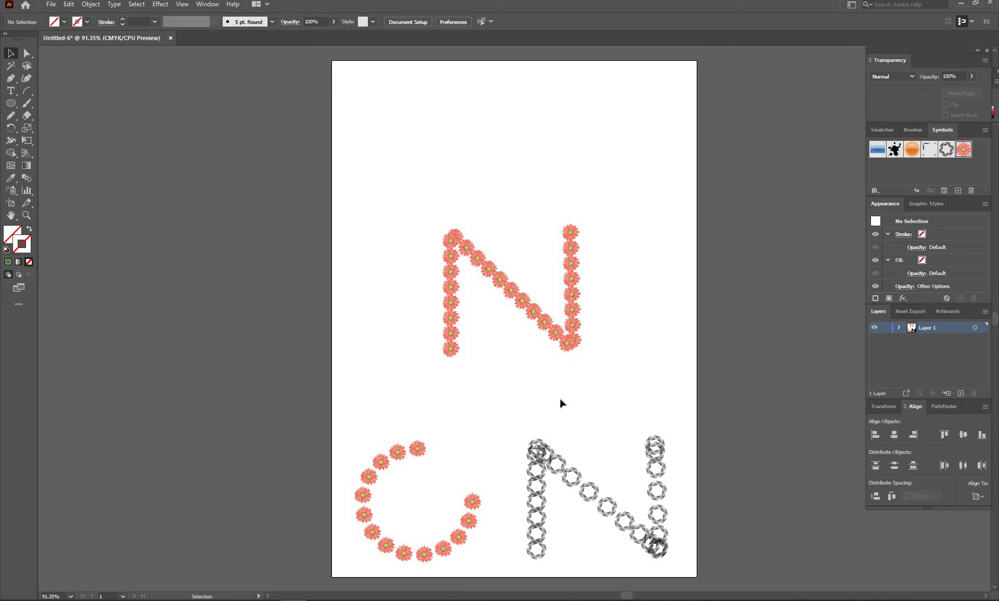